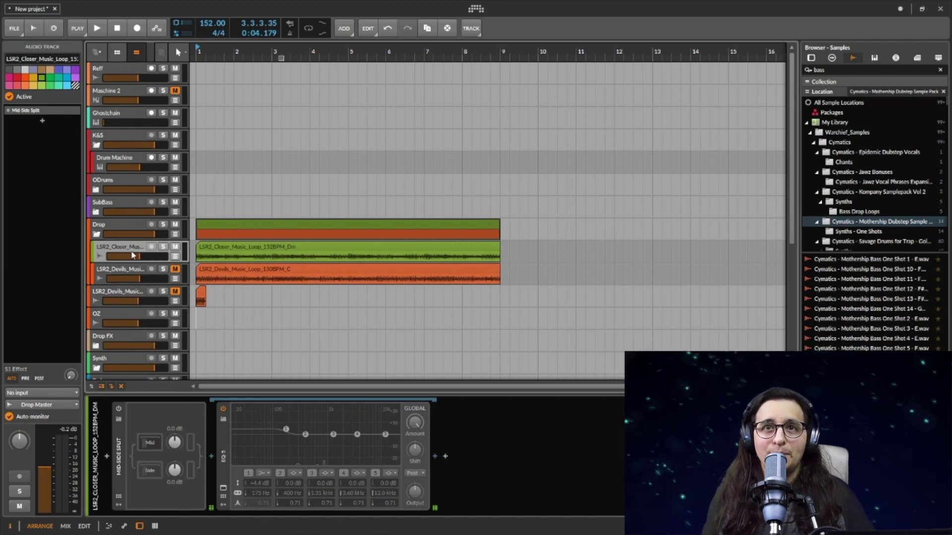
Step: Solo the LSR2_Closer track, play it briefly, then remove the solo
click(162, 247)
key(space)
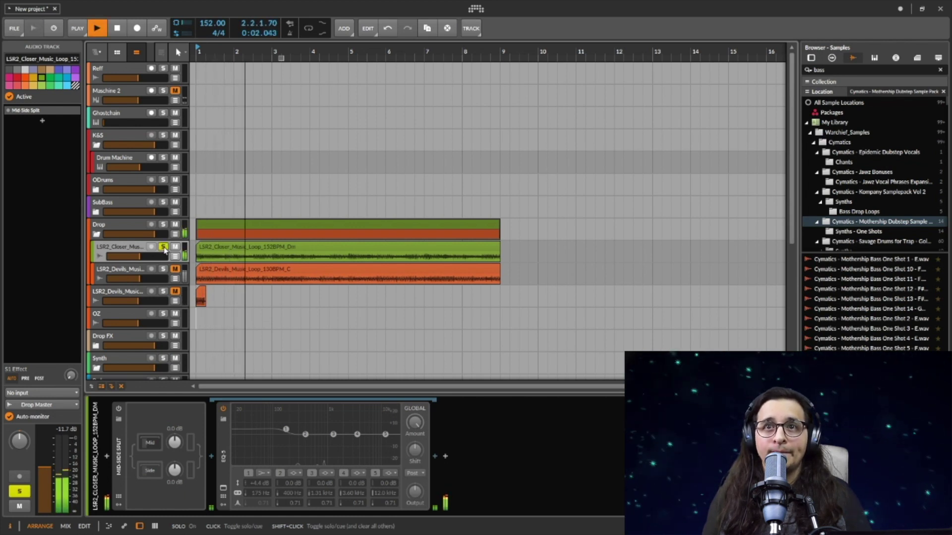
key(space)
click(163, 248)
Step: Solo and audition each LSR2_Devils track in turn, then clear the solo and stop
click(163, 270)
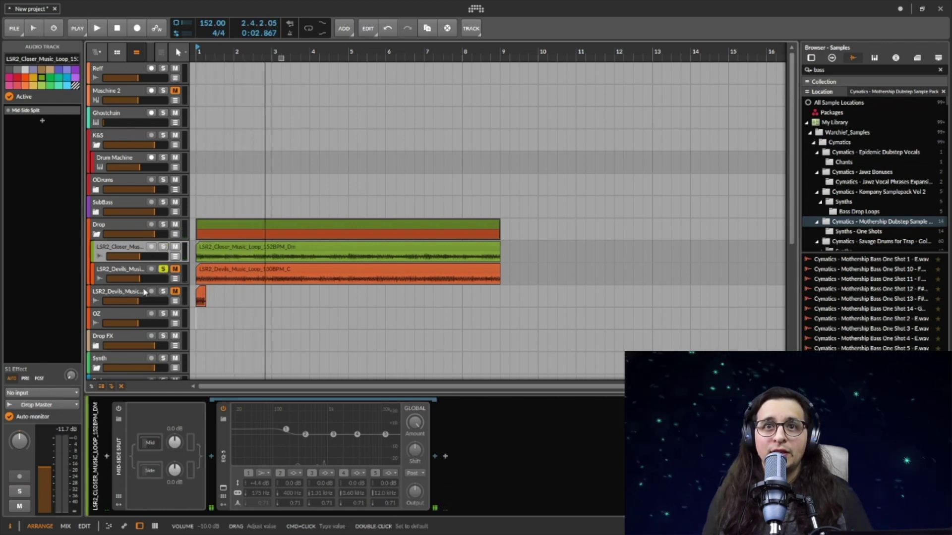
key(space)
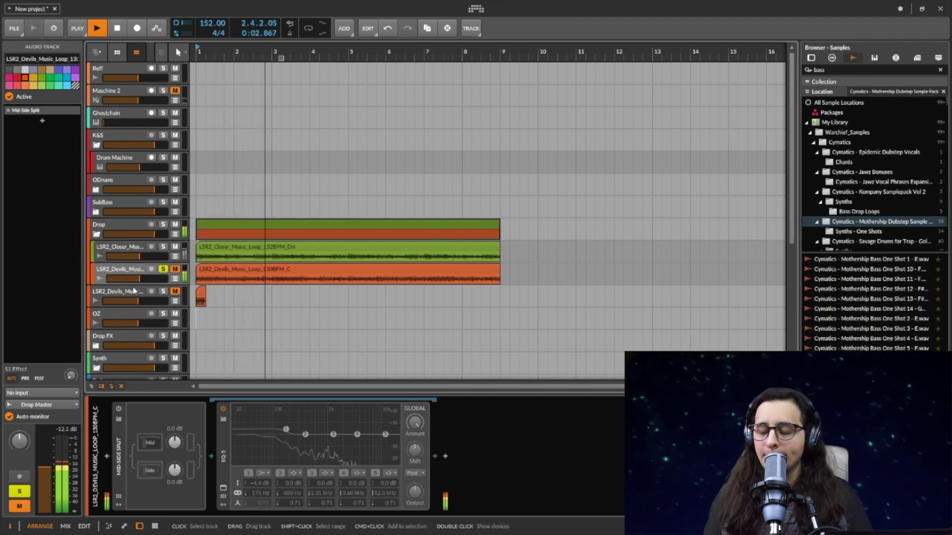
key(space)
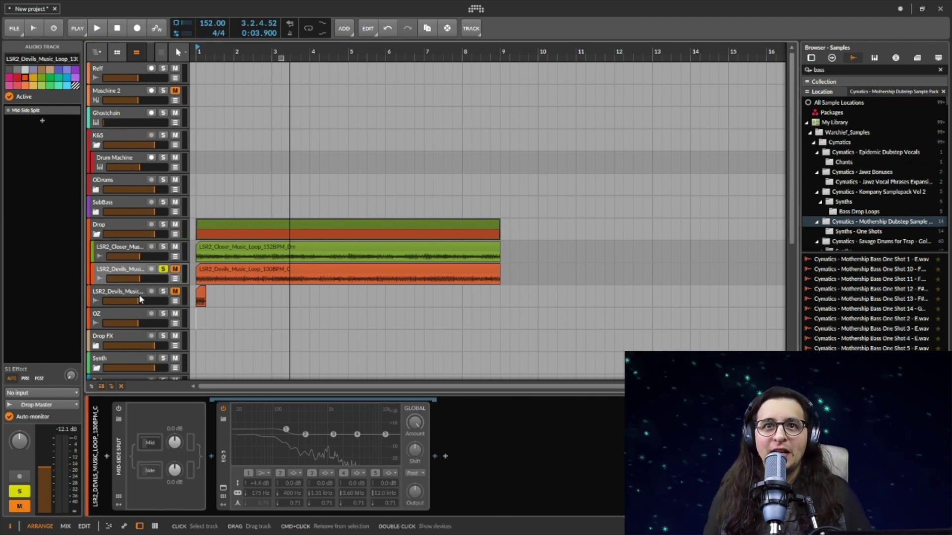
click(163, 268)
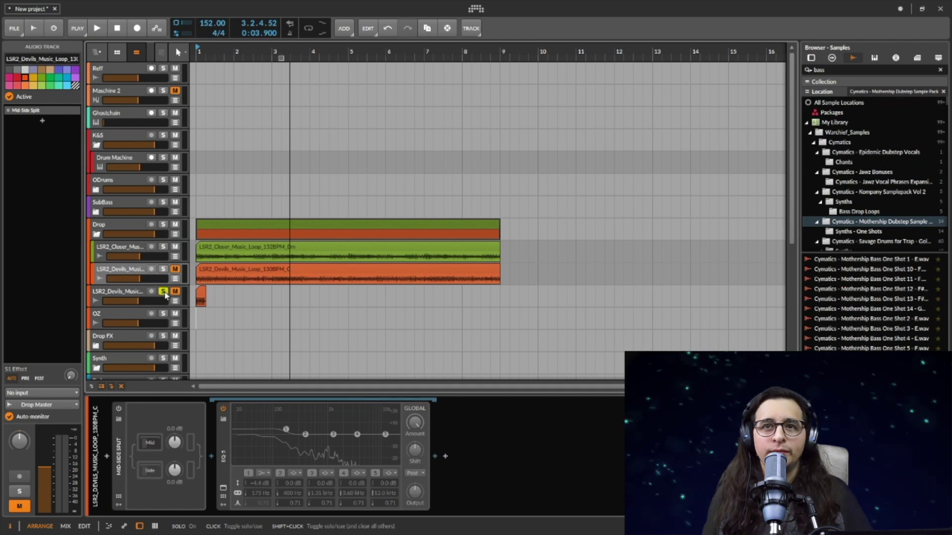
click(163, 292)
key(space)
key(space)
Step: Select the Closer track's Mid-Side Split, search devices for 'mid' without inserting, then re-show the Mid EQ-5
click(119, 252)
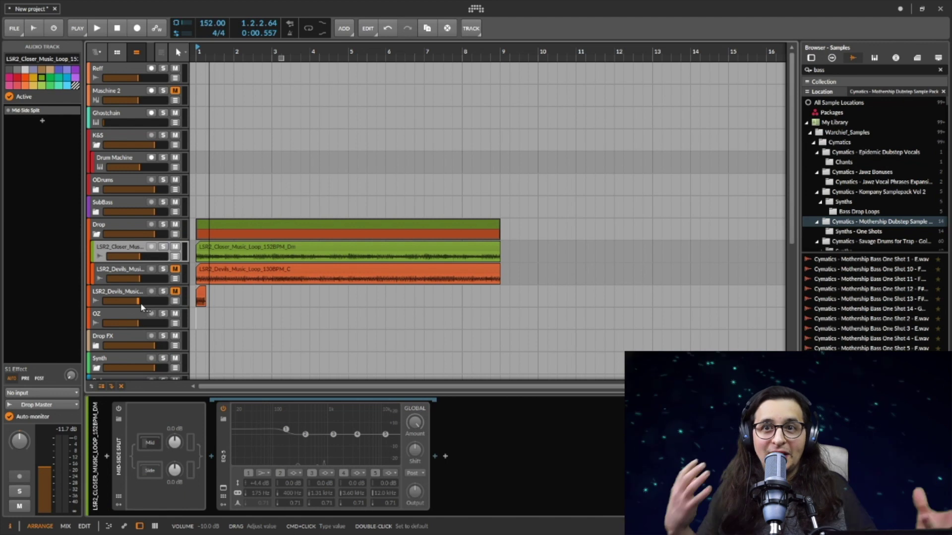
click(122, 444)
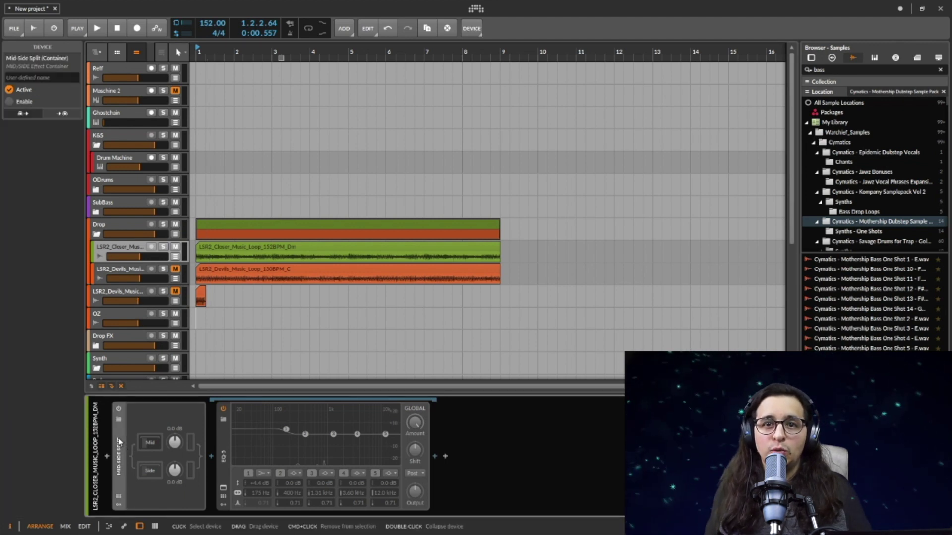
click(435, 457)
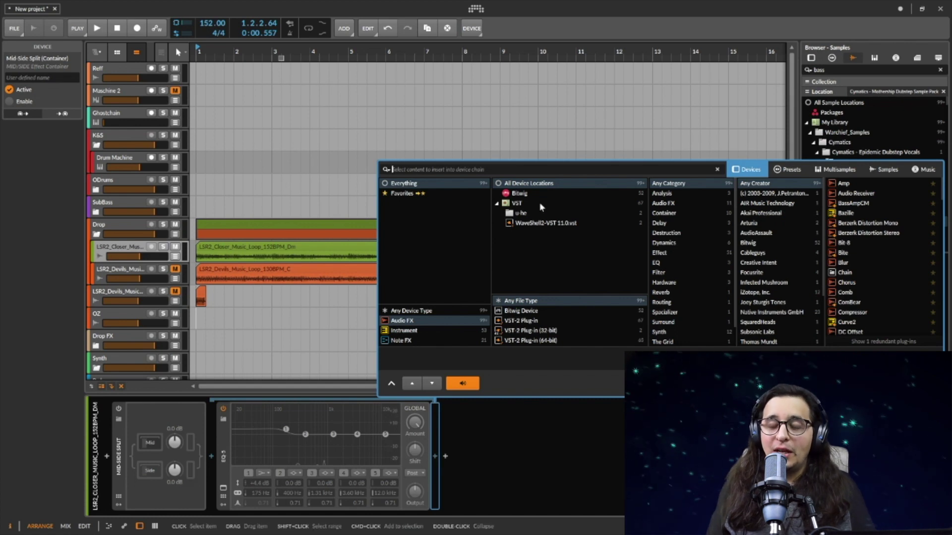
text(mid)
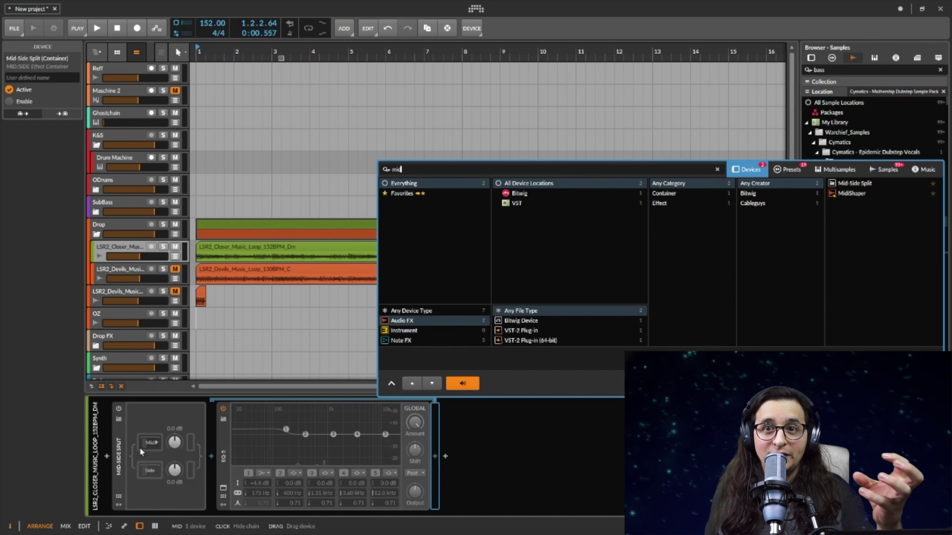
key(Escape)
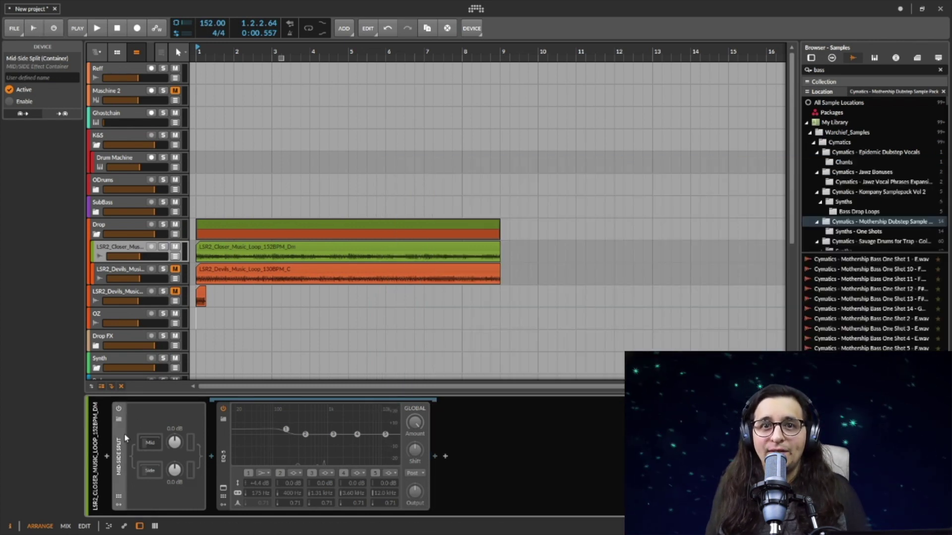
click(152, 458)
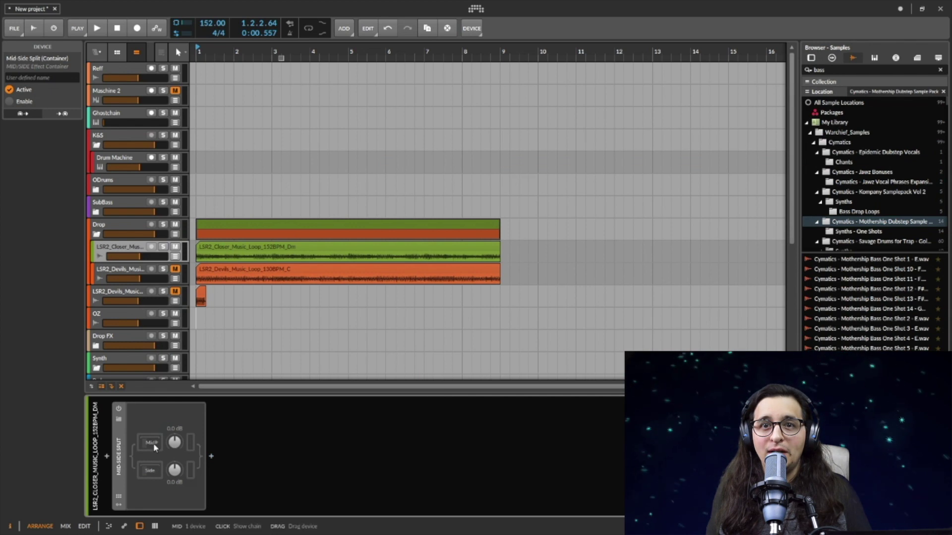
click(154, 448)
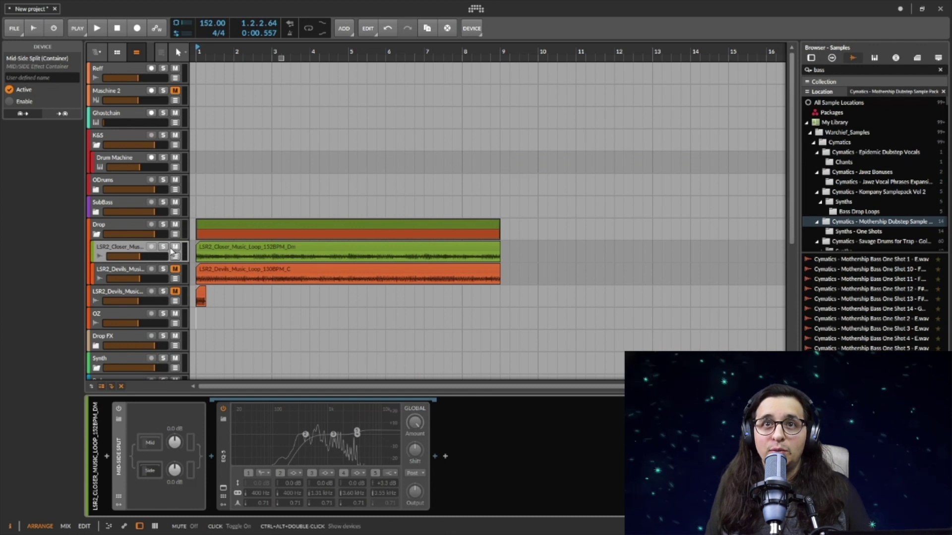
Step: Solo LSR2_Closer and play it while switching the Mid-Side Split container on, then off
click(161, 254)
key(space)
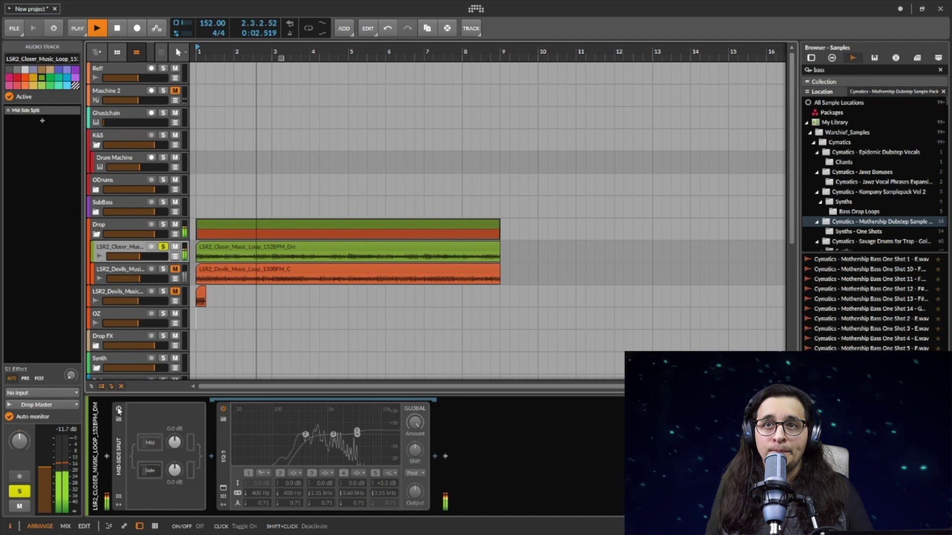
click(118, 410)
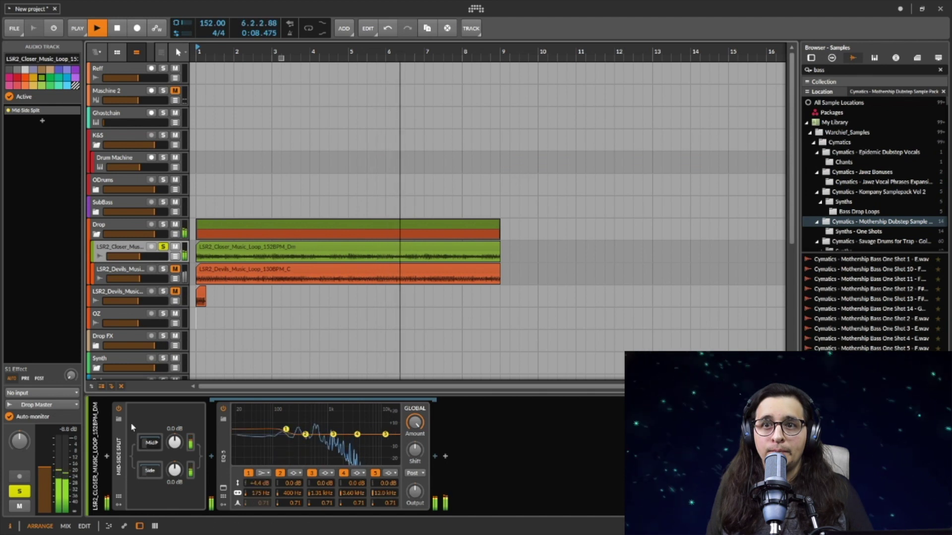
click(119, 409)
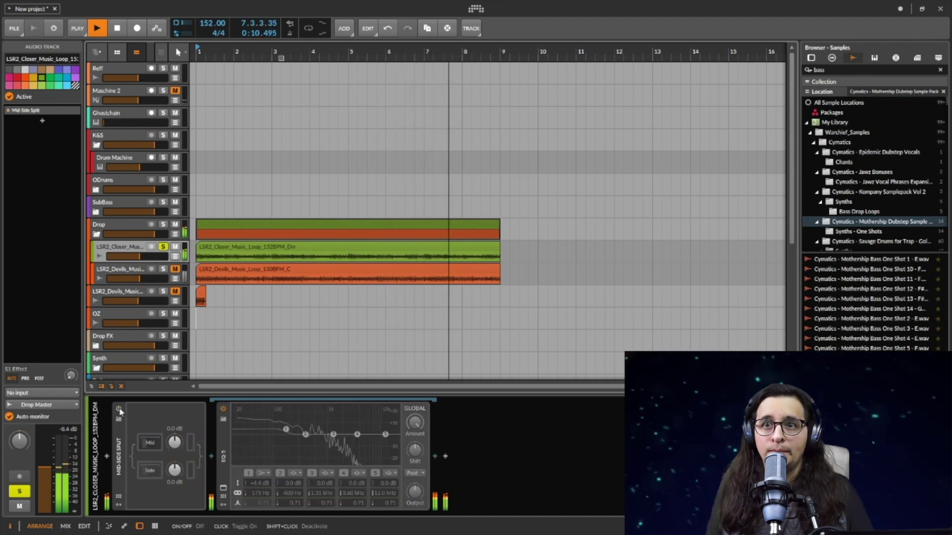
key(space)
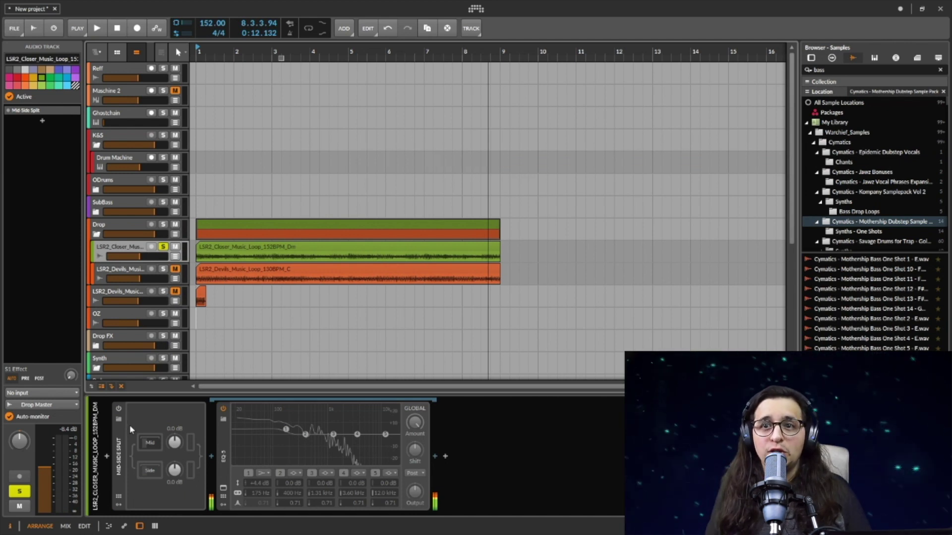
Step: Switch the Mid-Side Split container on with the Side chain's EQ-5 shown
click(158, 472)
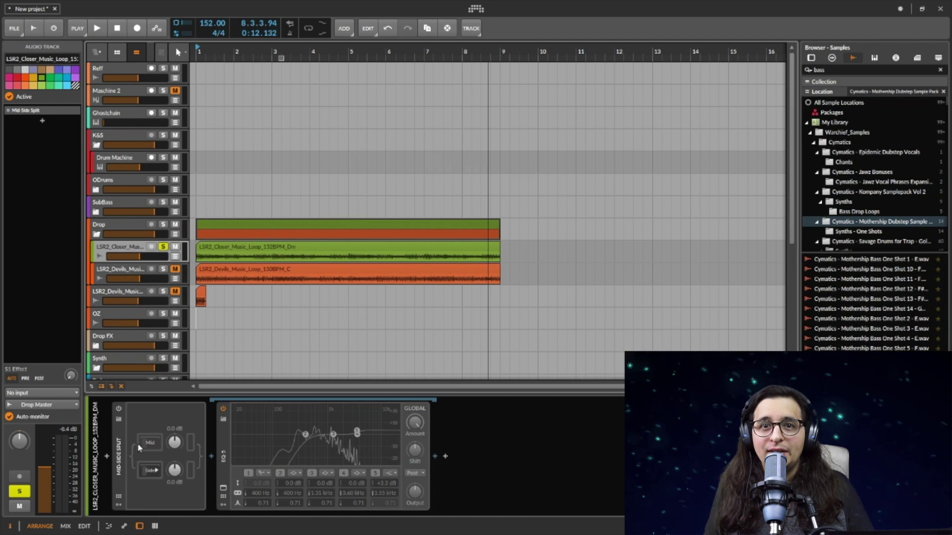
click(119, 409)
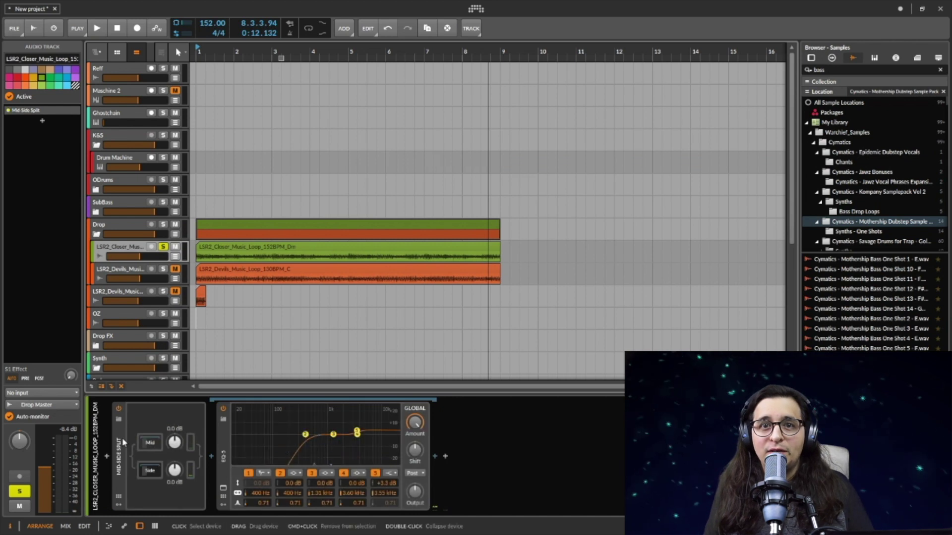
click(152, 475)
click(152, 475)
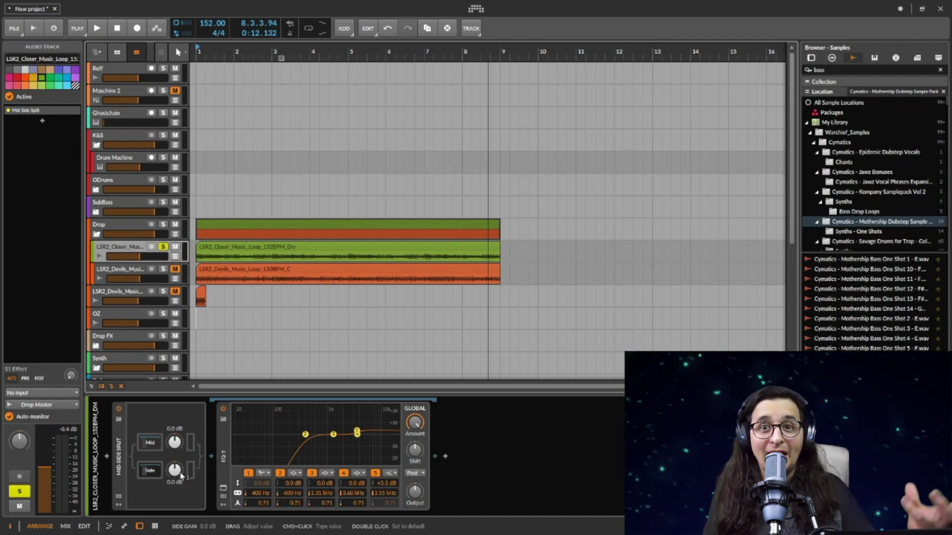
Step: Delete the Side chain's EQ-5, then restore it and reopen the Side chain
click(223, 460)
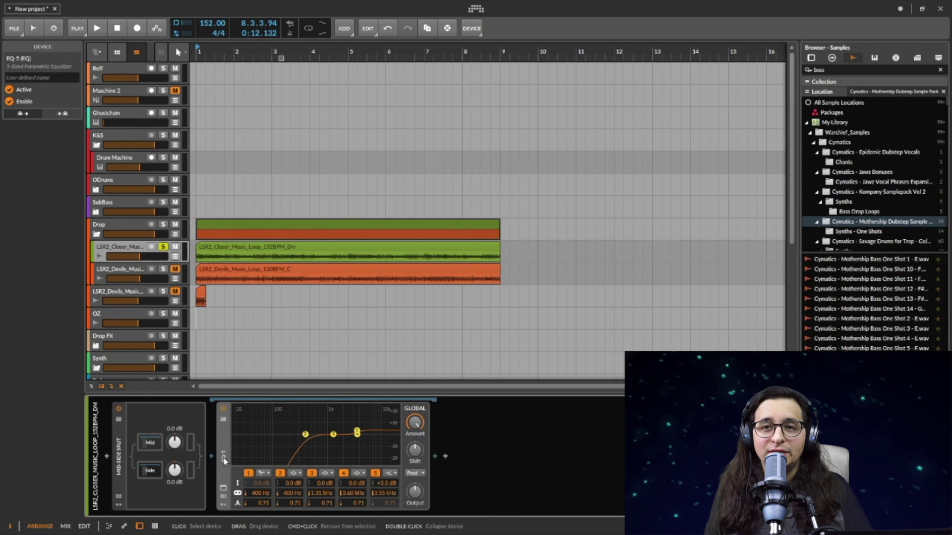
key(Delete)
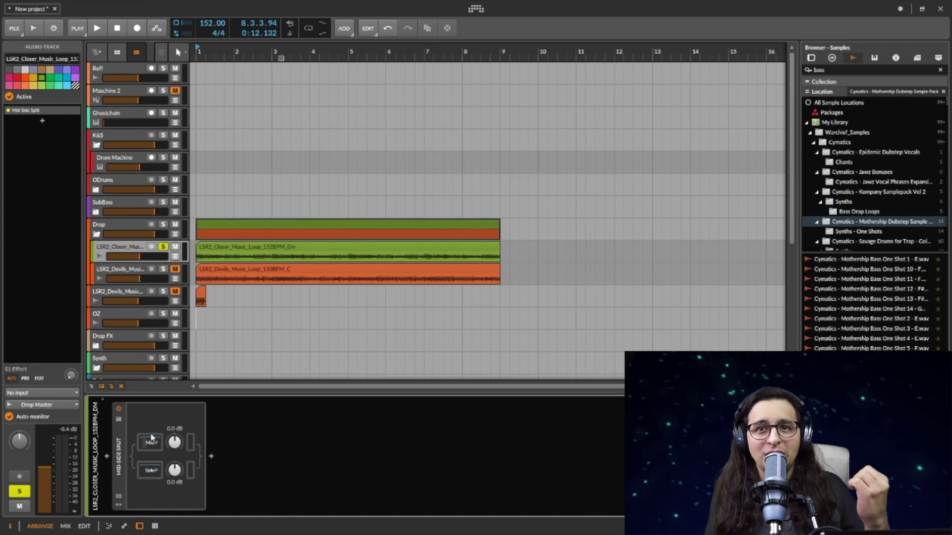
click(156, 449)
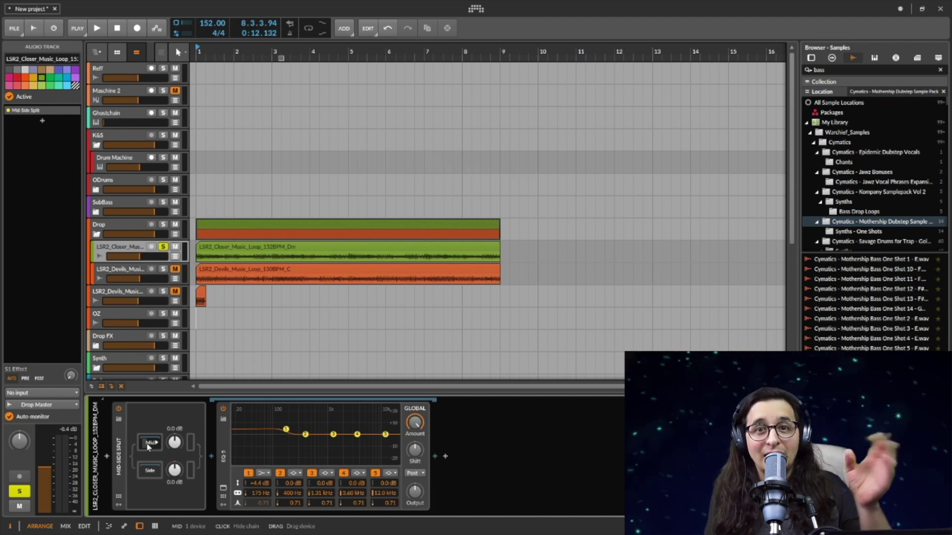
click(154, 471)
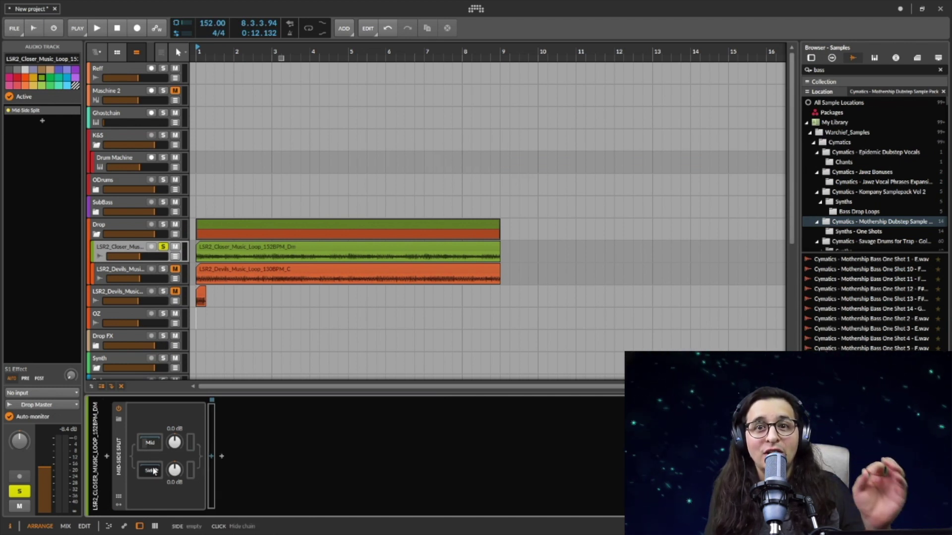
click(189, 466)
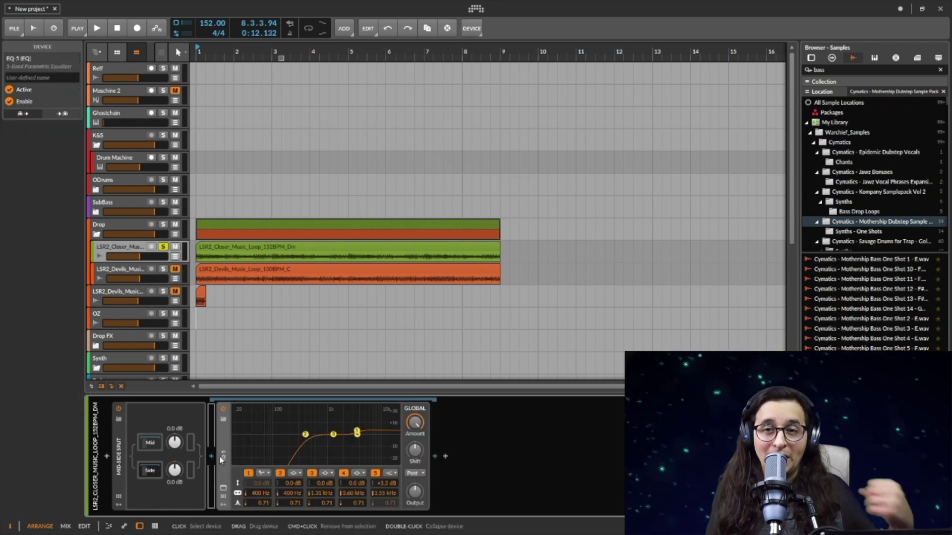
click(151, 472)
click(151, 473)
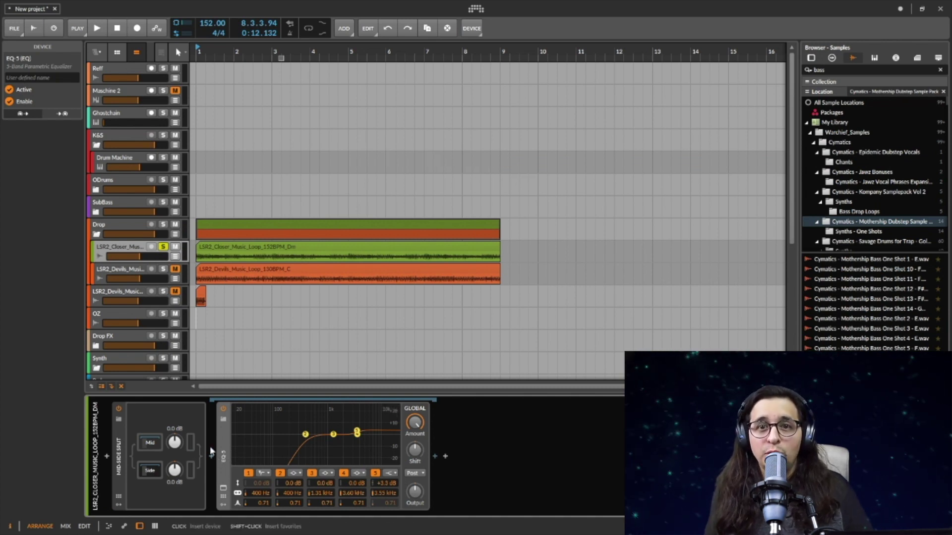
Step: Audition the Closer loop with Mid gain at -24 dB, then reset Mid to 0 dB
drag(174, 442, 174, 476)
key(space)
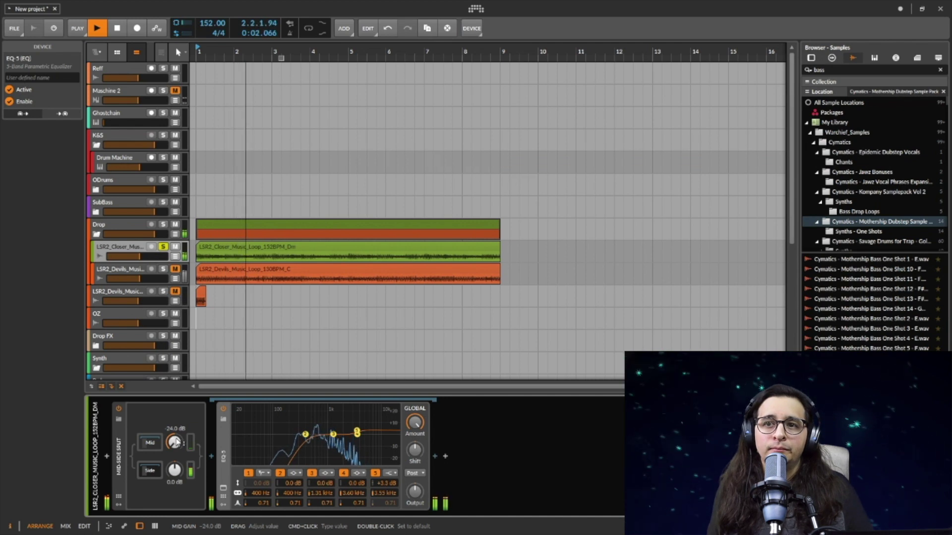
key(space)
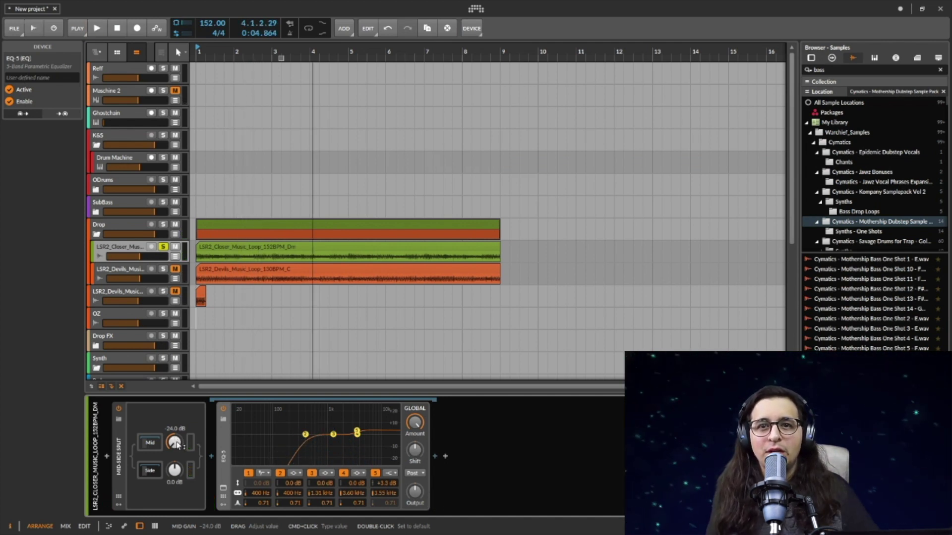
double_click(177, 445)
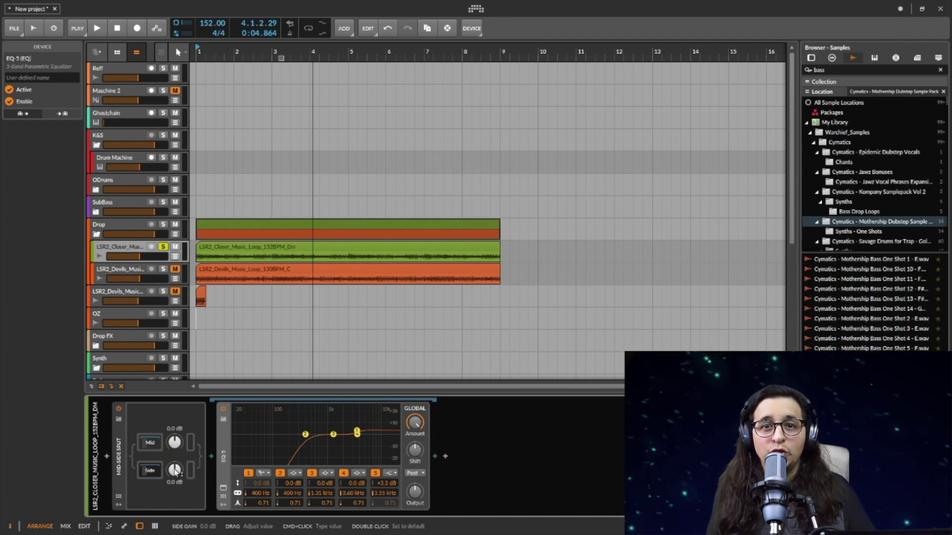
Step: Audition the loop with Side gain lowered to -24 dB, then reset Side to 0 dB
drag(175, 472, 174, 470)
key(space)
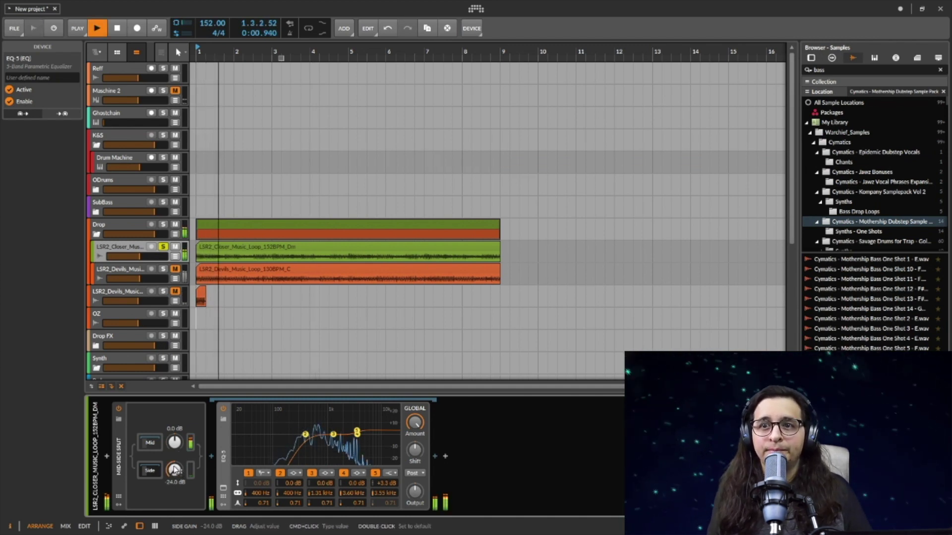
key(space)
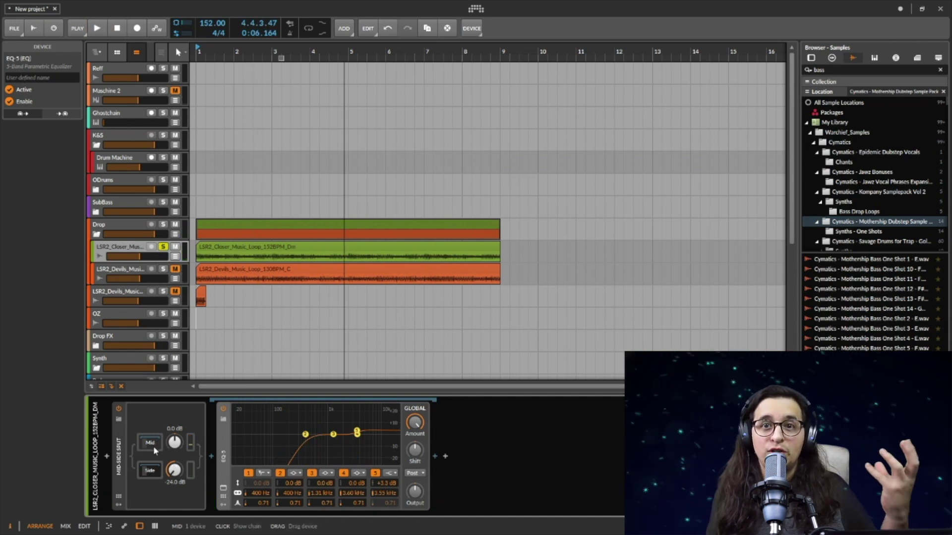
double_click(174, 470)
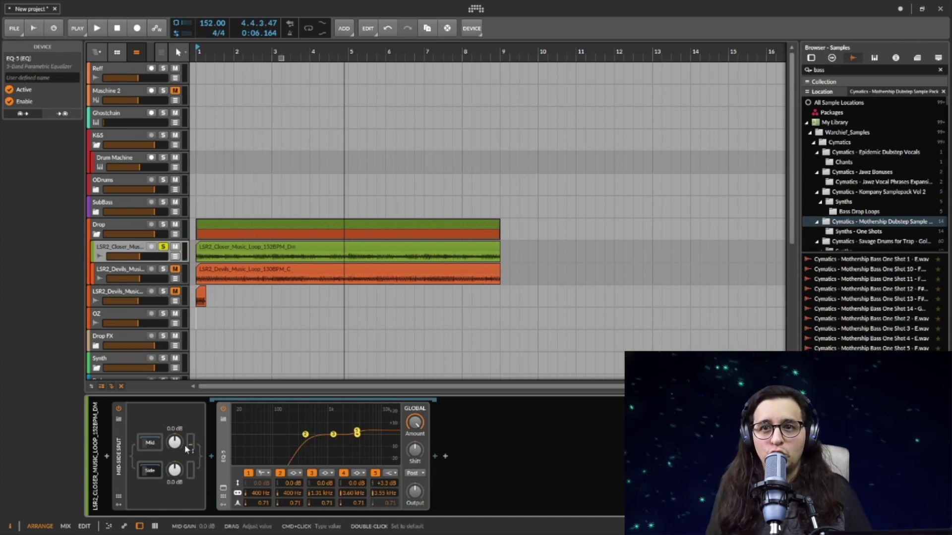
Step: Unmute and solo the Devils loop track, and unsolo the Closer loop
click(175, 269)
click(163, 269)
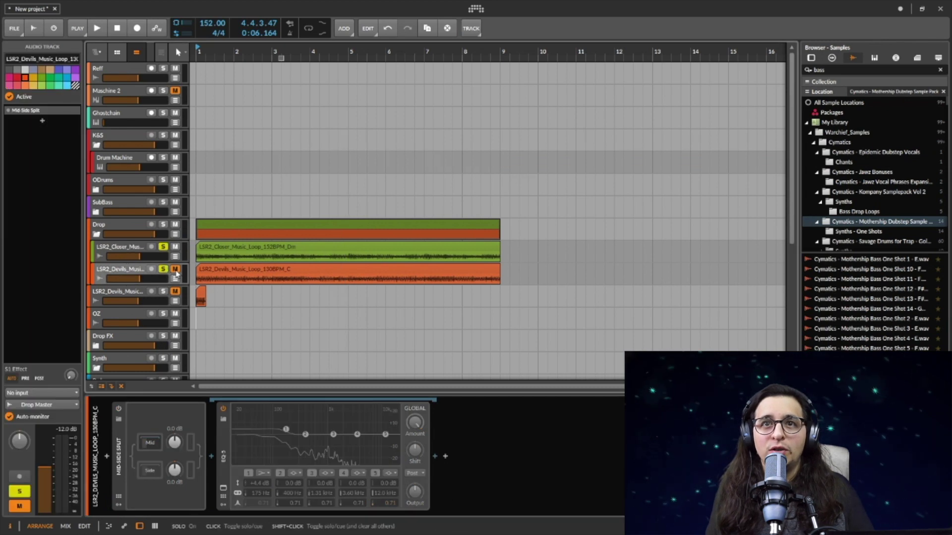
click(163, 246)
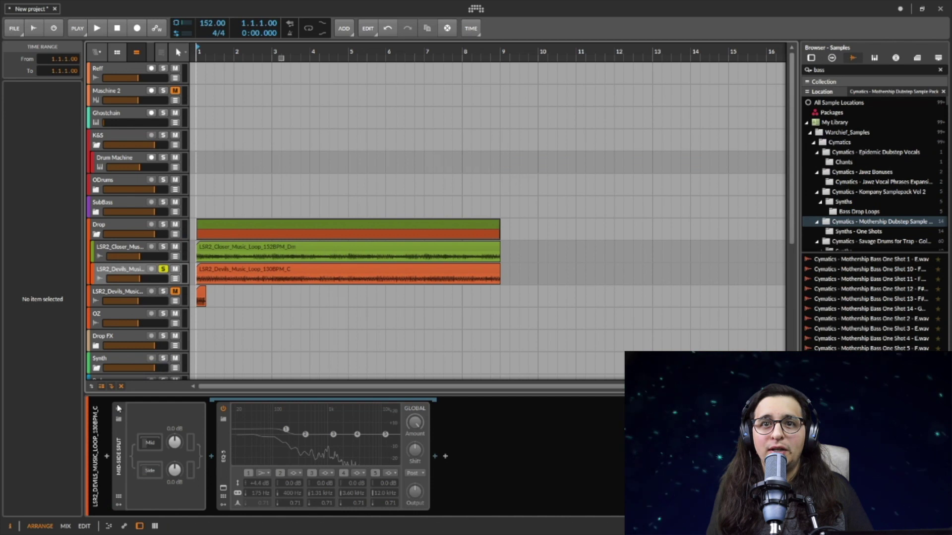
Step: Play the Devils loop with the Mid-Side Split on, then off, and show the second Devils track's devices
key(space)
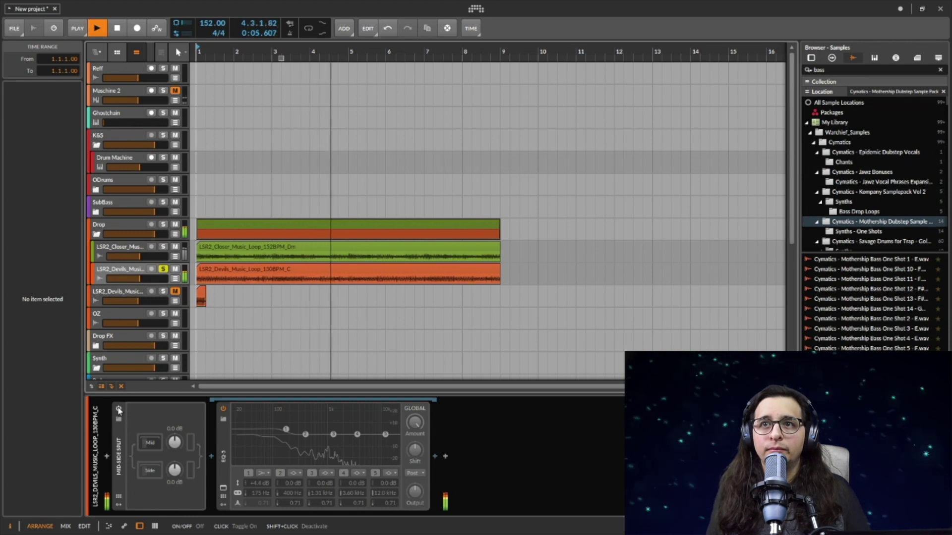
click(118, 409)
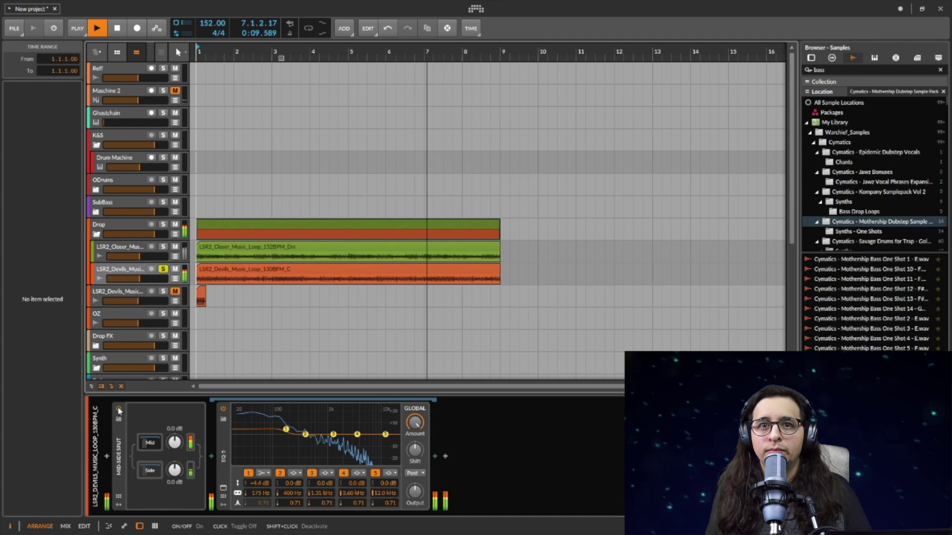
click(119, 409)
key(space)
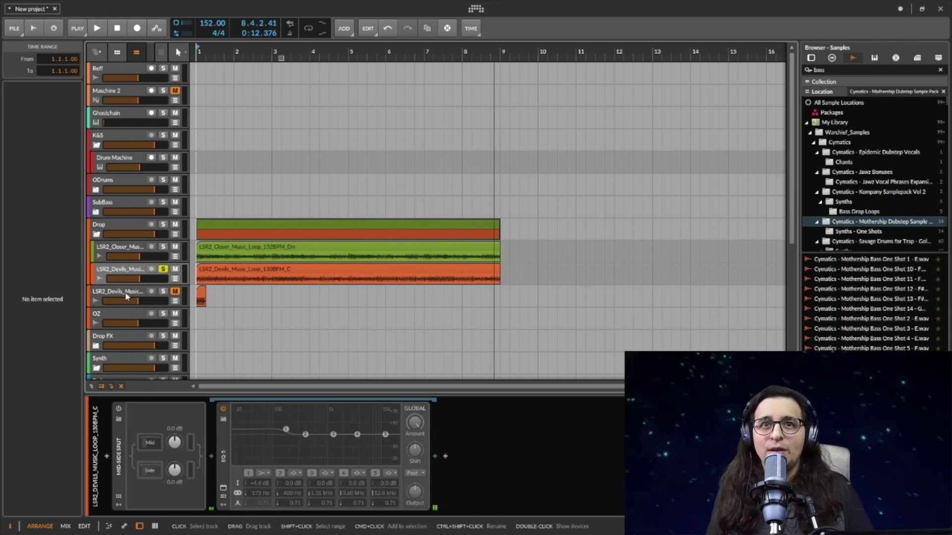
click(196, 296)
Step: Solo the second Devils track, play it with the Mid-Side Split bypassed, then switch the split back on
click(164, 292)
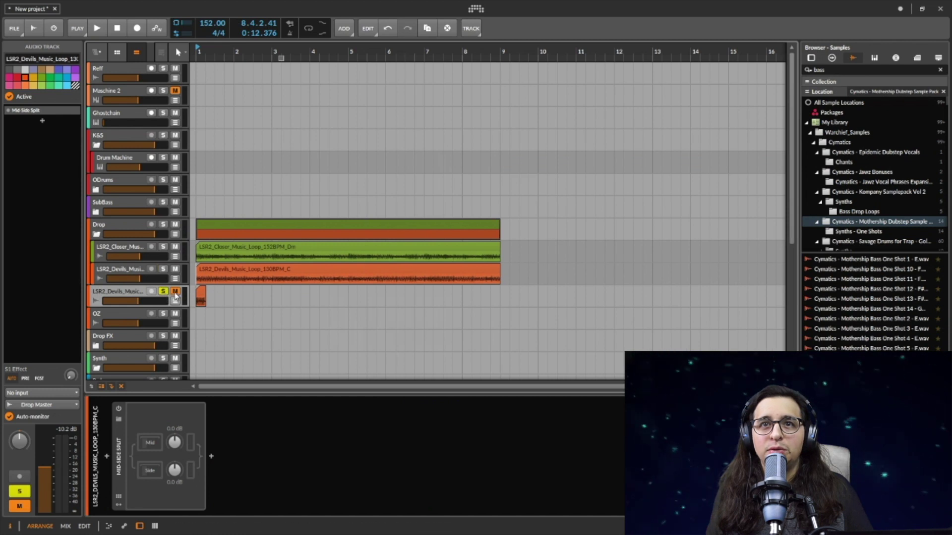
key(space)
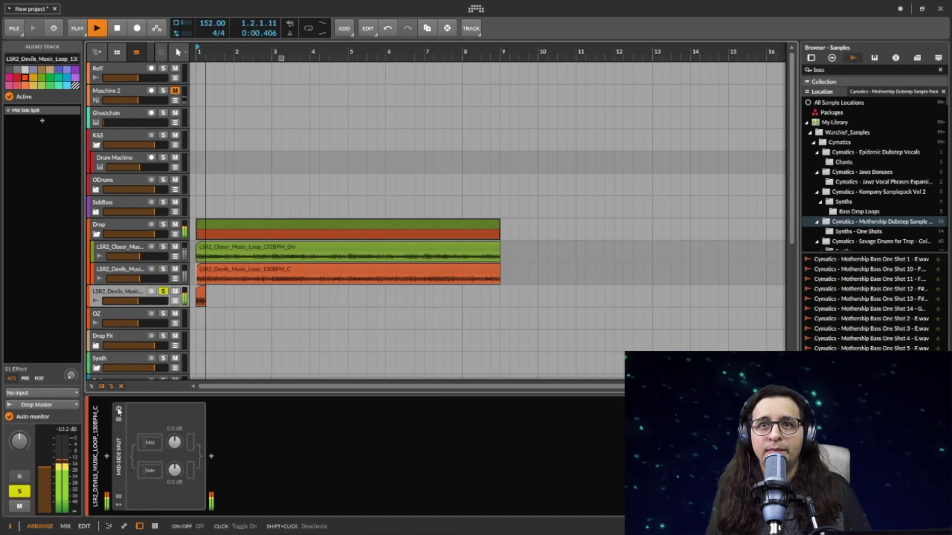
click(118, 410)
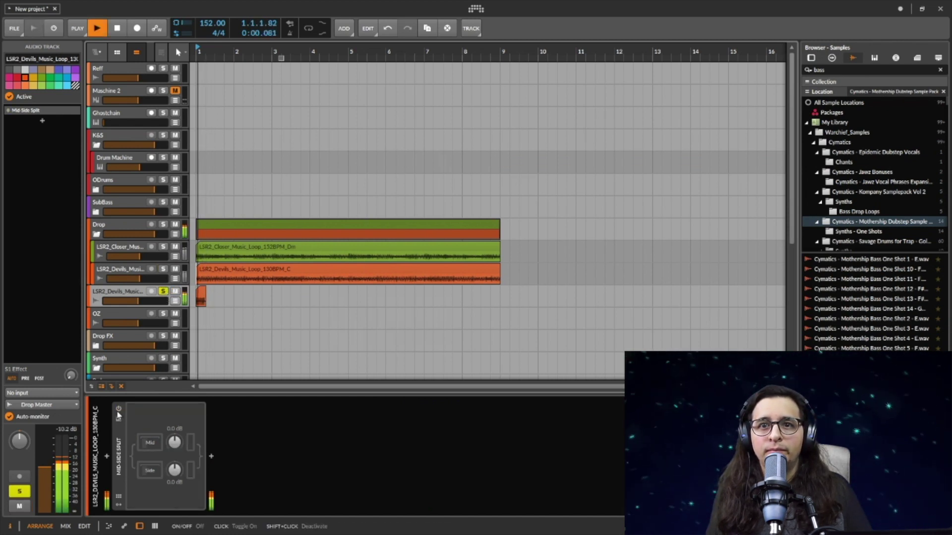
click(148, 442)
click(147, 446)
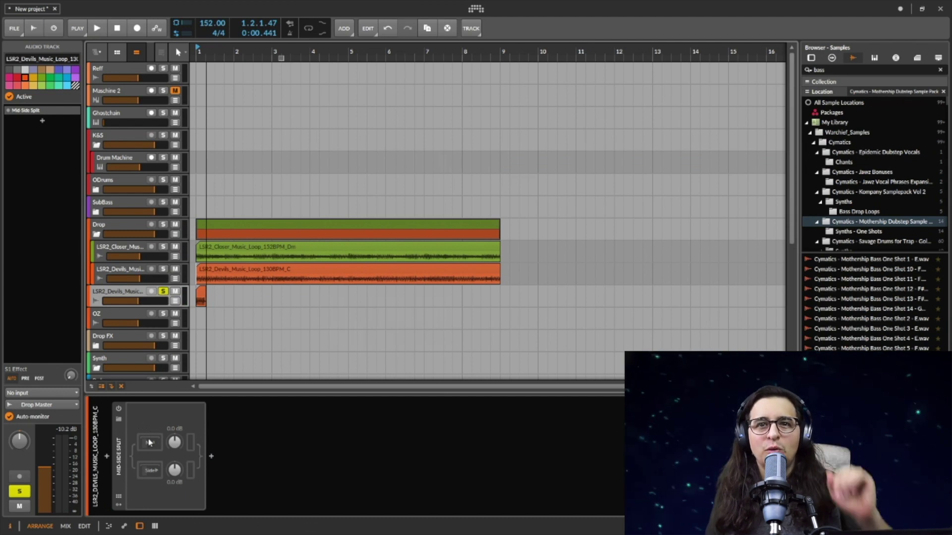
click(118, 409)
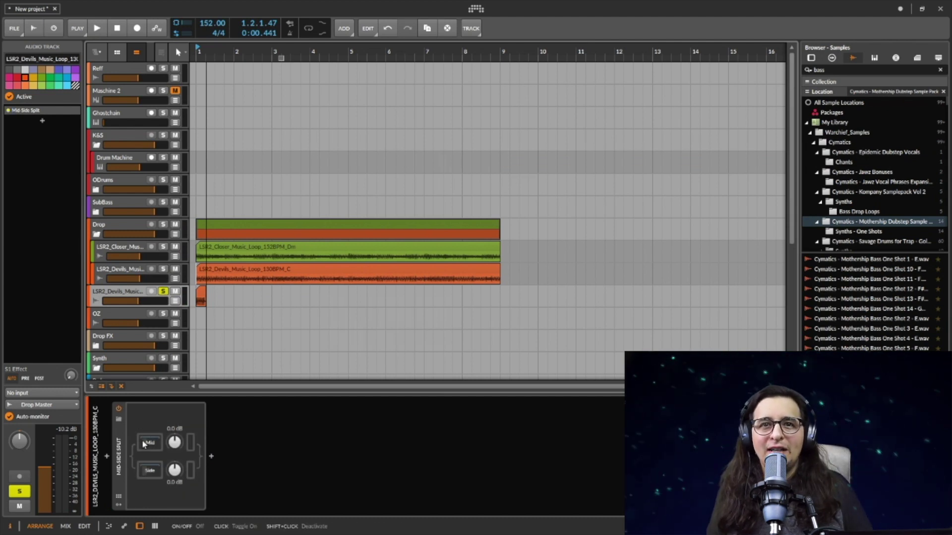
Step: Set the Side gain to +12 dB, listen to the loop, then reset Side to 0 dB and replay
super+click(175, 470)
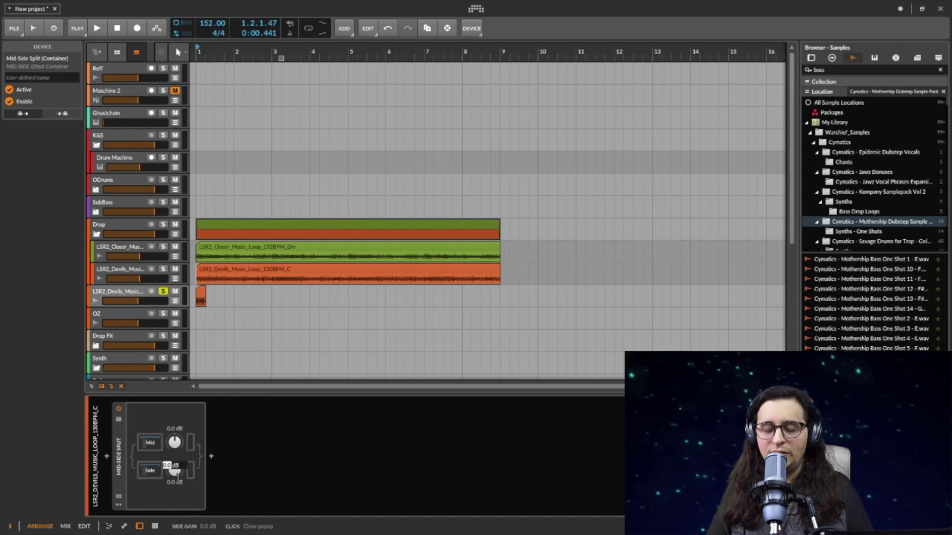
text(12)
key(Return)
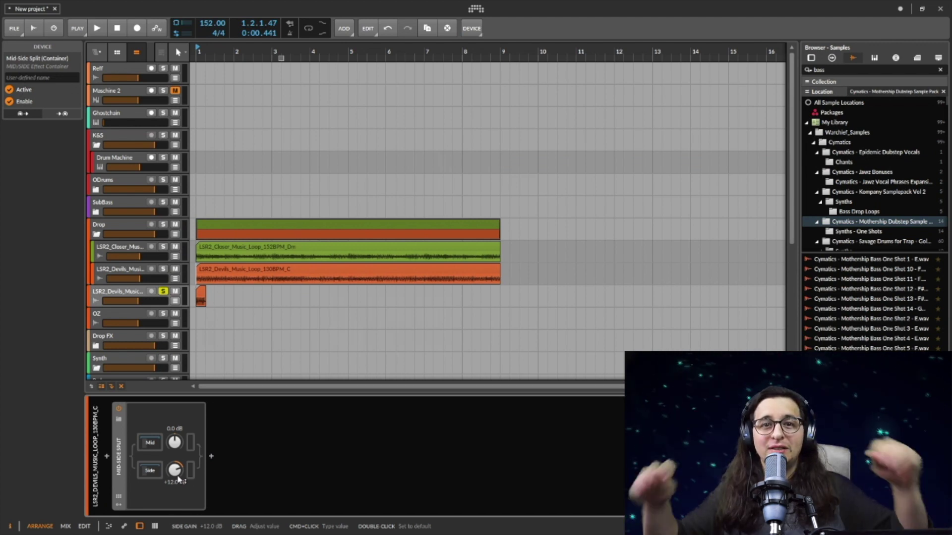
key(space)
key(space)
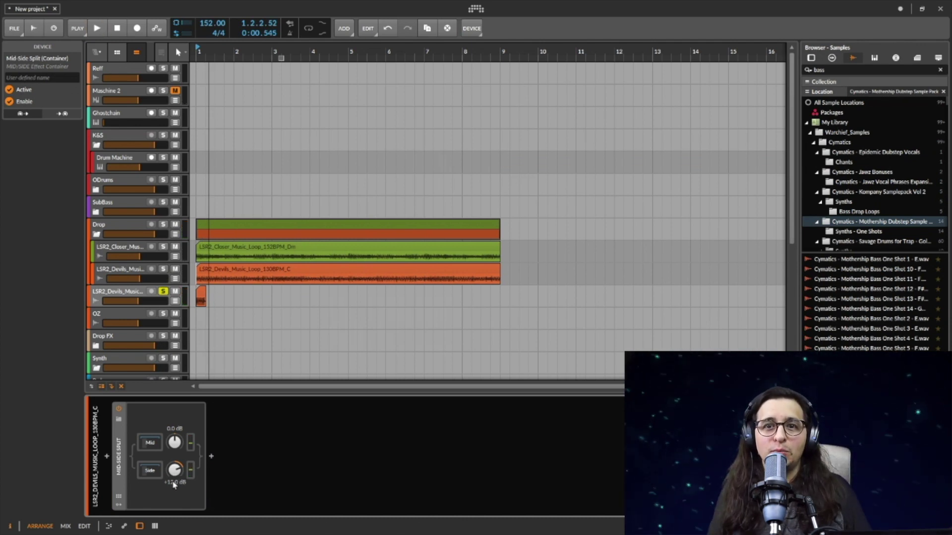
double_click(178, 470)
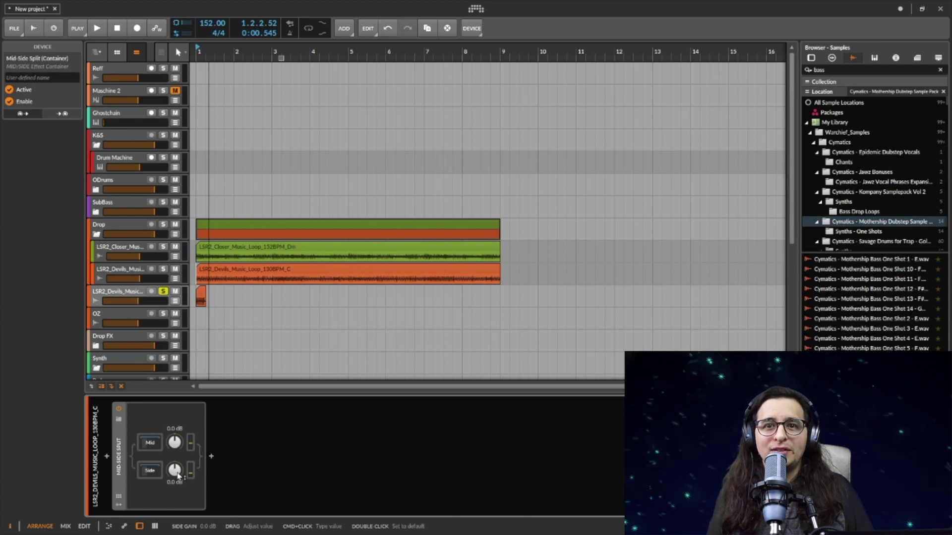
key(space)
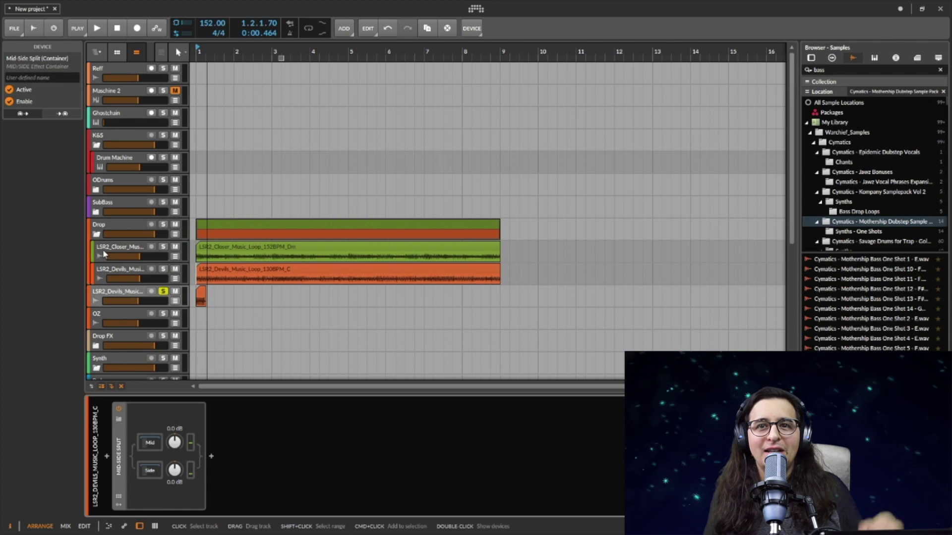
Step: Raise the Mid gain to +5 dB and listen, reset it to 0 dB, then show the Side chain's EQ-5
click(150, 465)
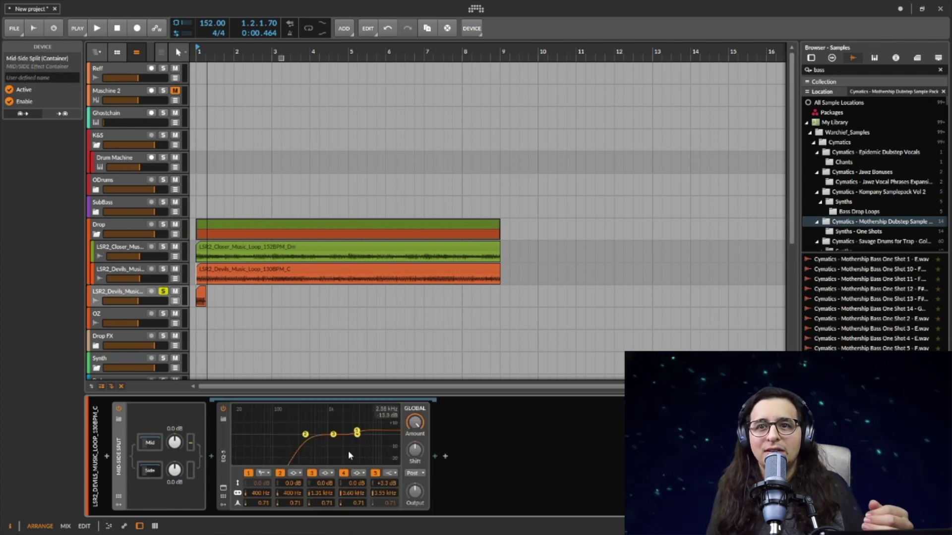
click(174, 440)
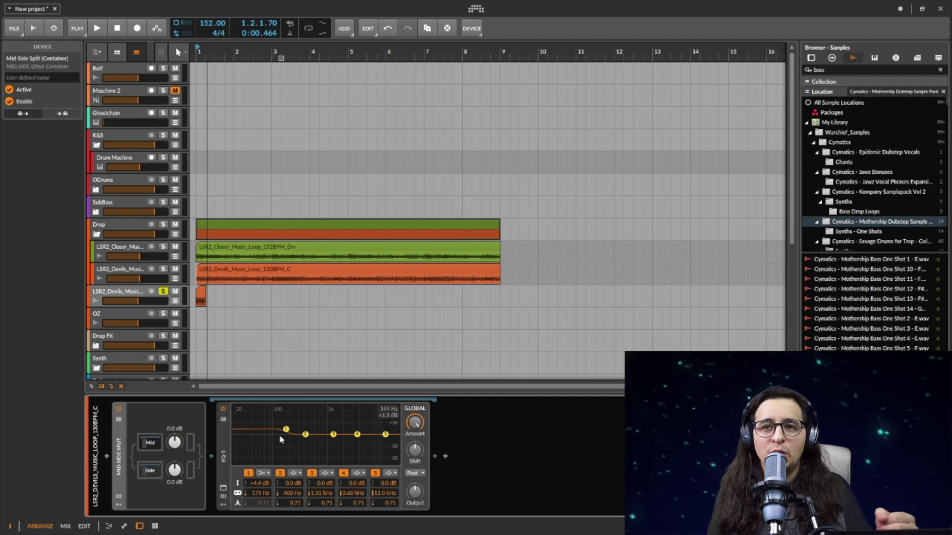
mouse_move(174, 442)
mouse_down()
mouse_move(174, 434)
mouse_move(177, 443)
mouse_up()
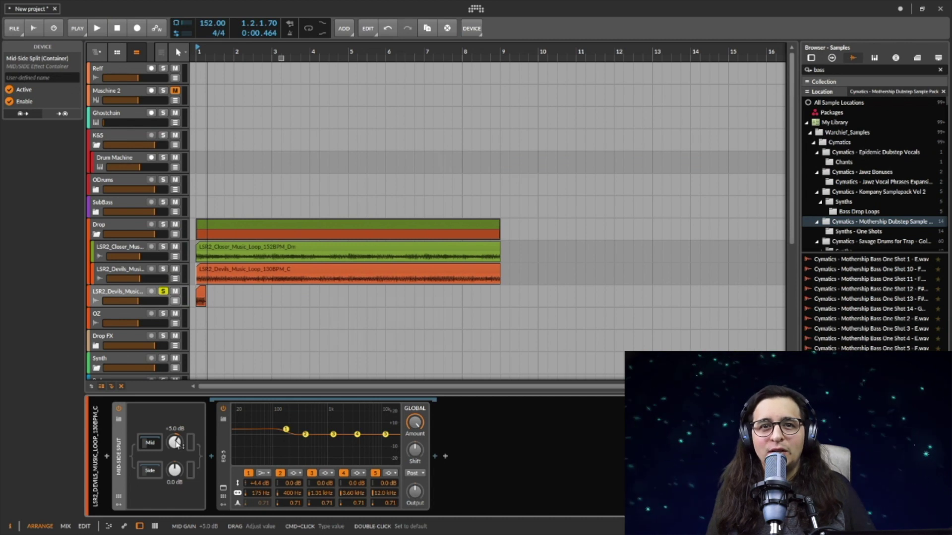
key(space)
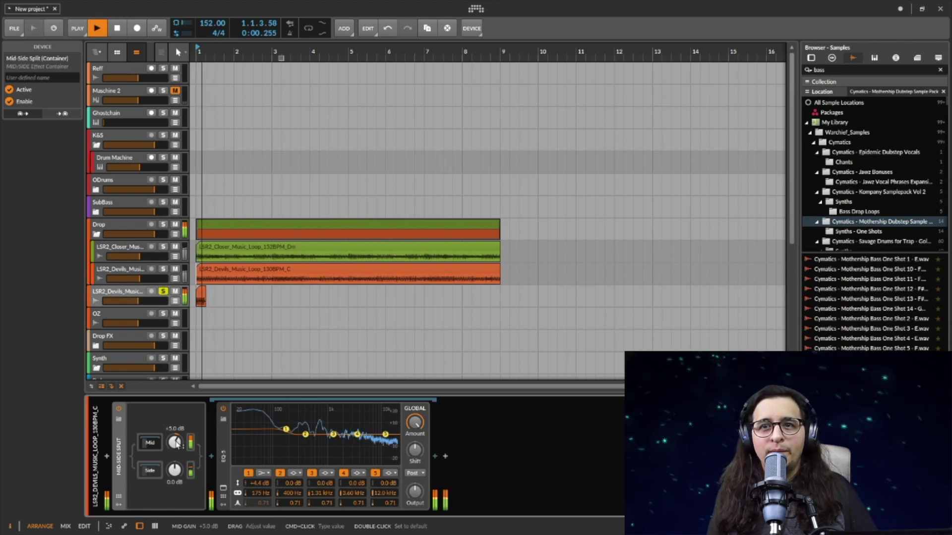
double_click(176, 442)
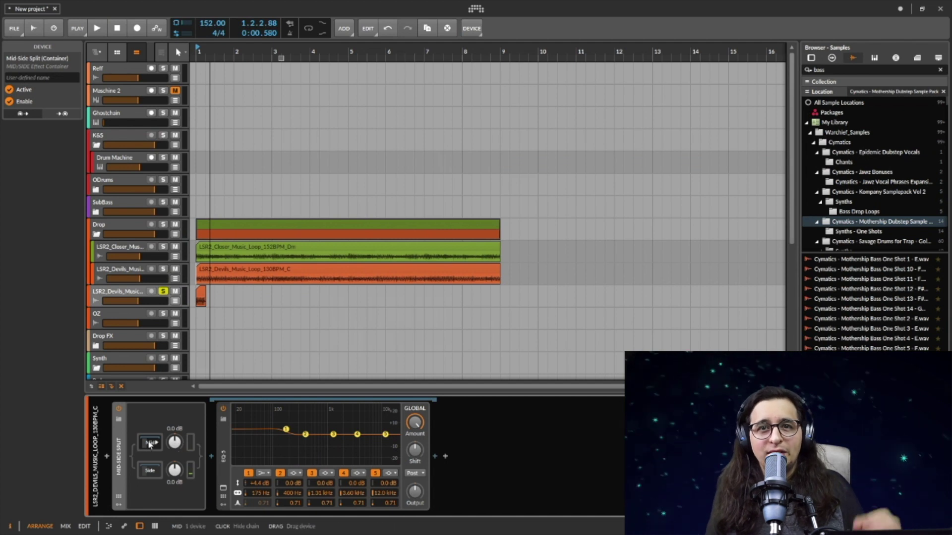
click(152, 444)
click(153, 472)
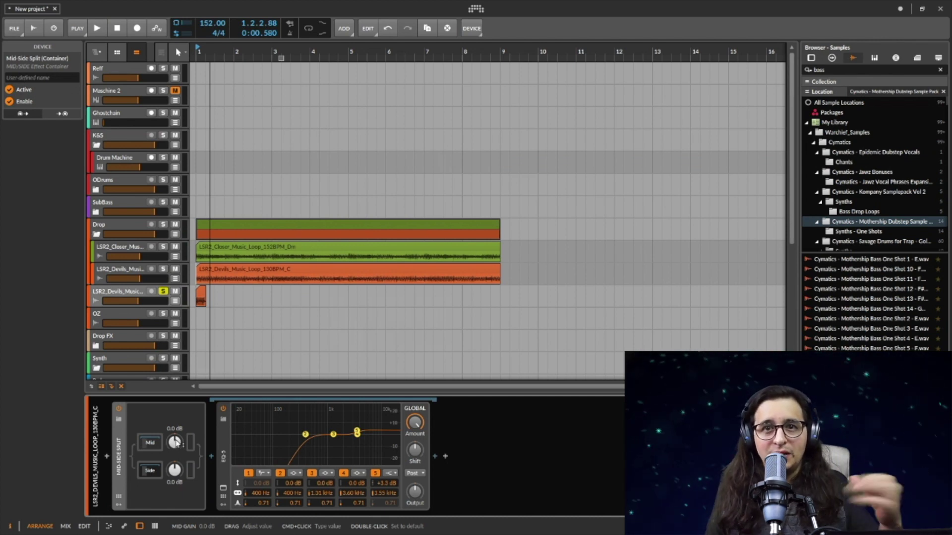
mouse_move(177, 442)
mouse_down()
mouse_move(176, 471)
mouse_move(176, 443)
mouse_up()
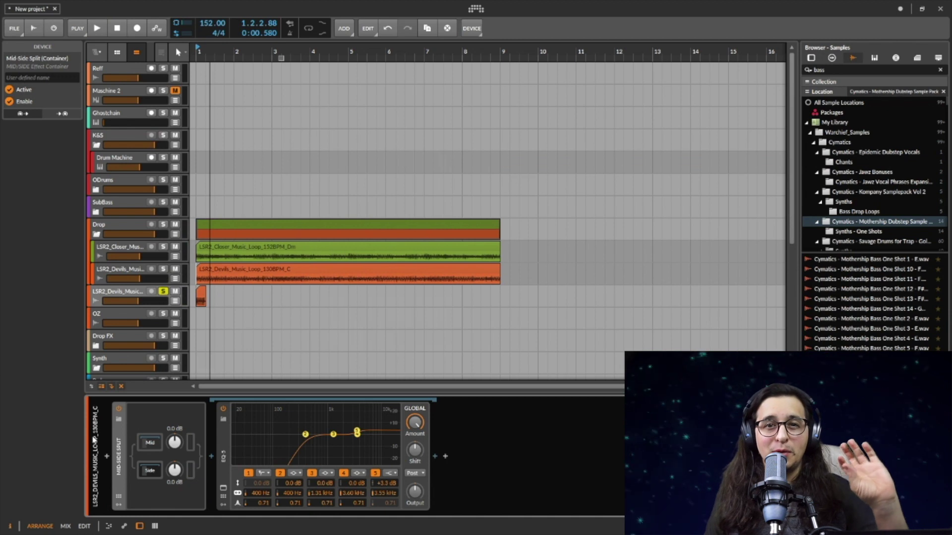
Step: Add a two-button Buttons modulator to the Mid-Side Split container
click(119, 419)
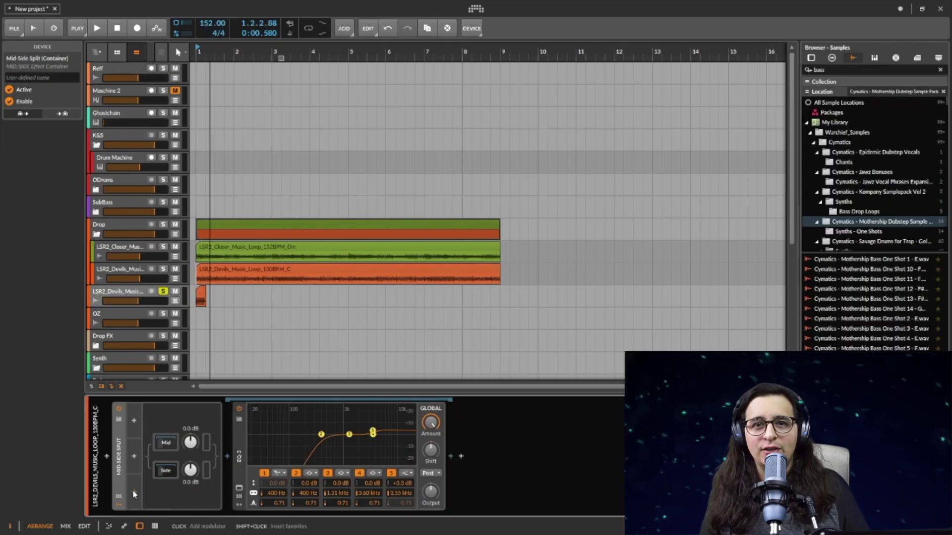
click(134, 494)
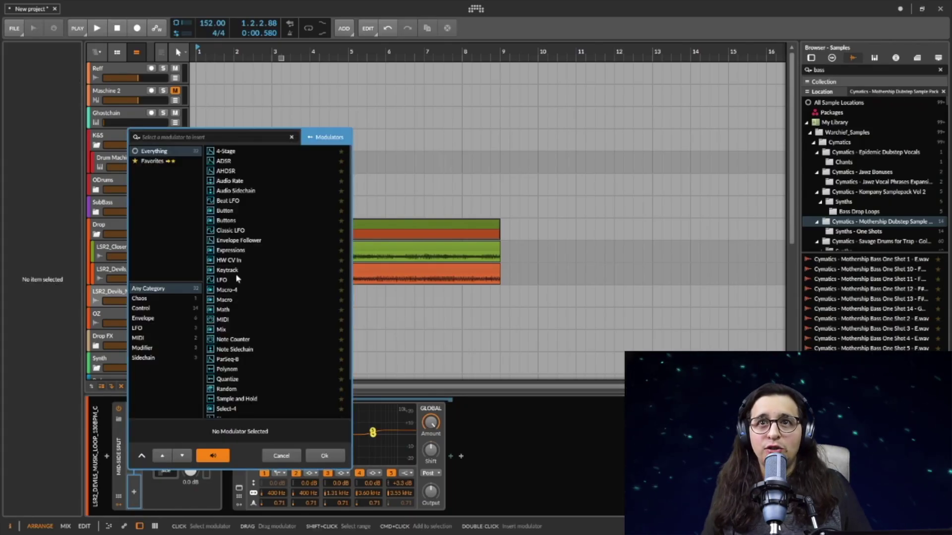
click(235, 221)
click(324, 456)
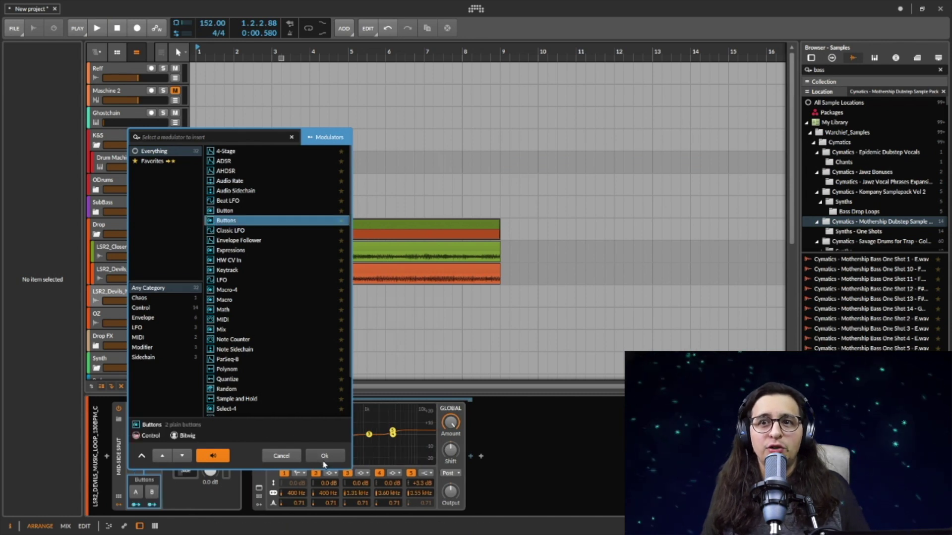
Step: Add two single toggle Button modulators, Button 1 and Button 2, to the container
click(143, 421)
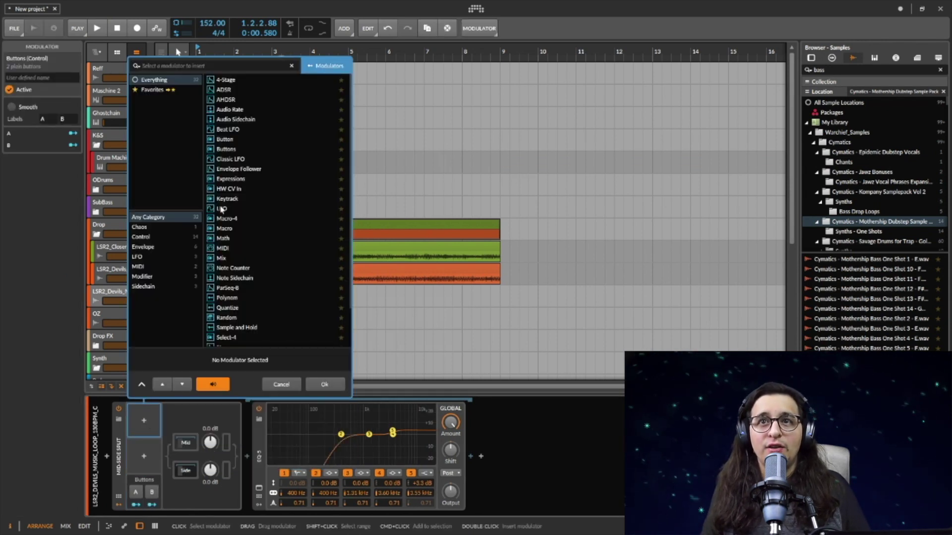
click(227, 139)
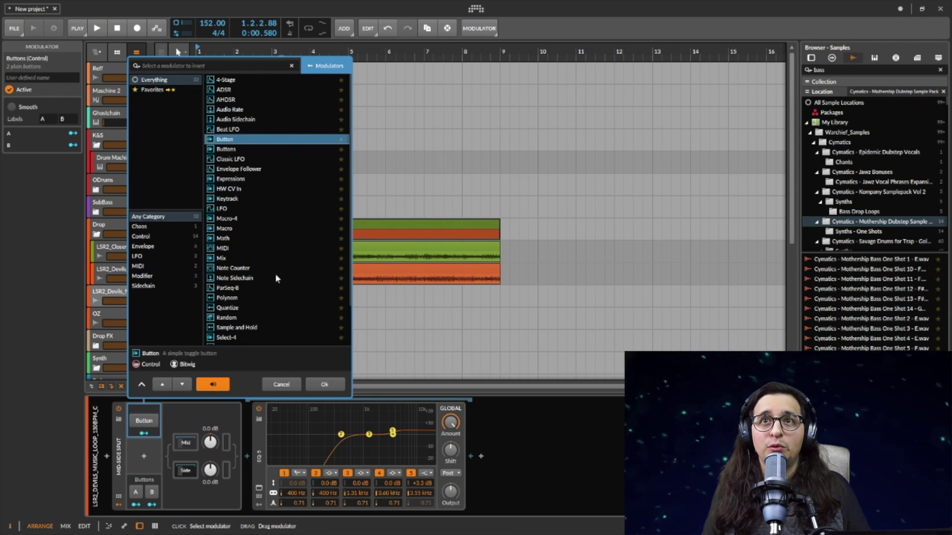
click(324, 385)
click(142, 459)
click(147, 457)
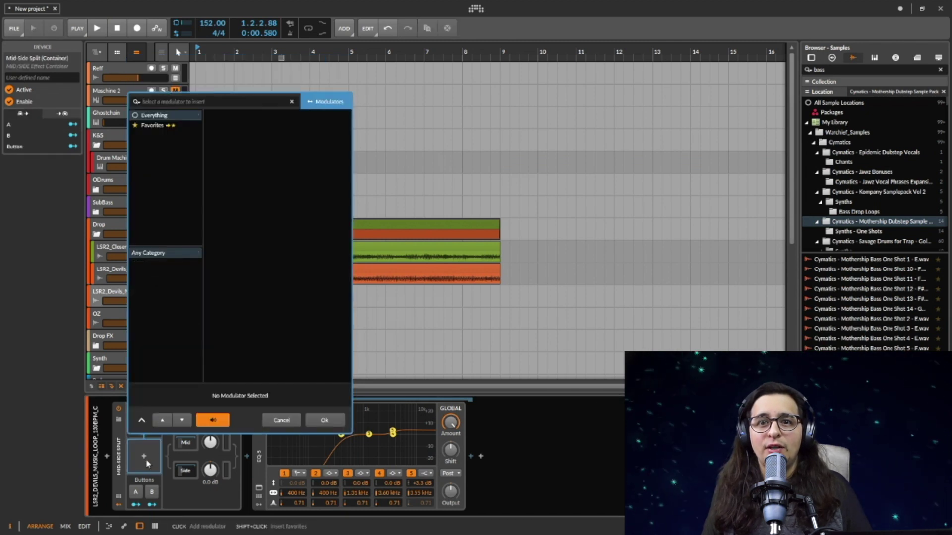
click(238, 176)
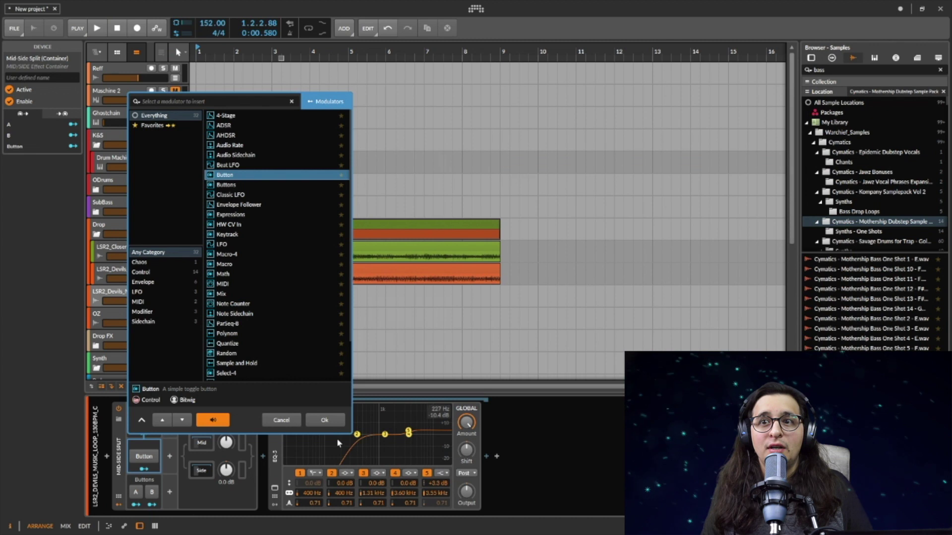
key(Return)
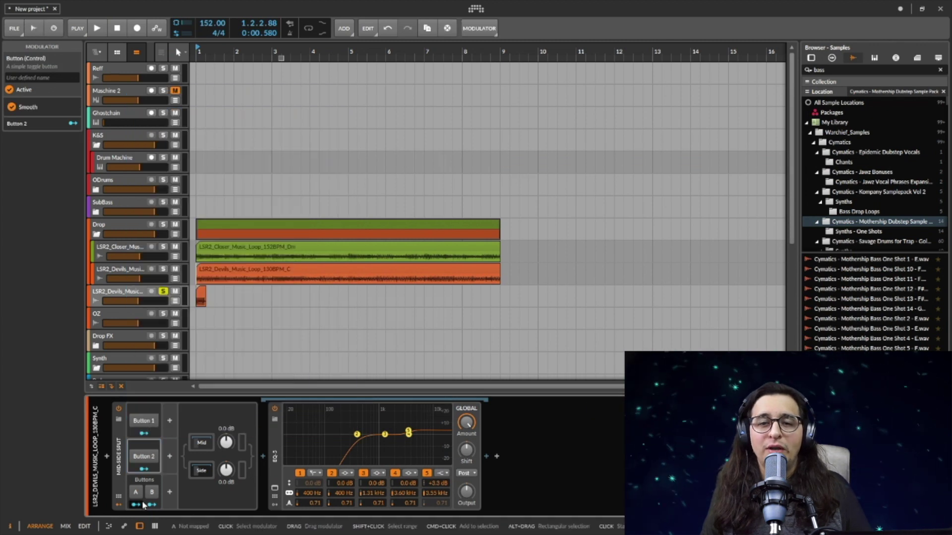
Step: Assign Button 1 to the Mid gain with a -48 dB modulation amount
click(144, 435)
click(145, 435)
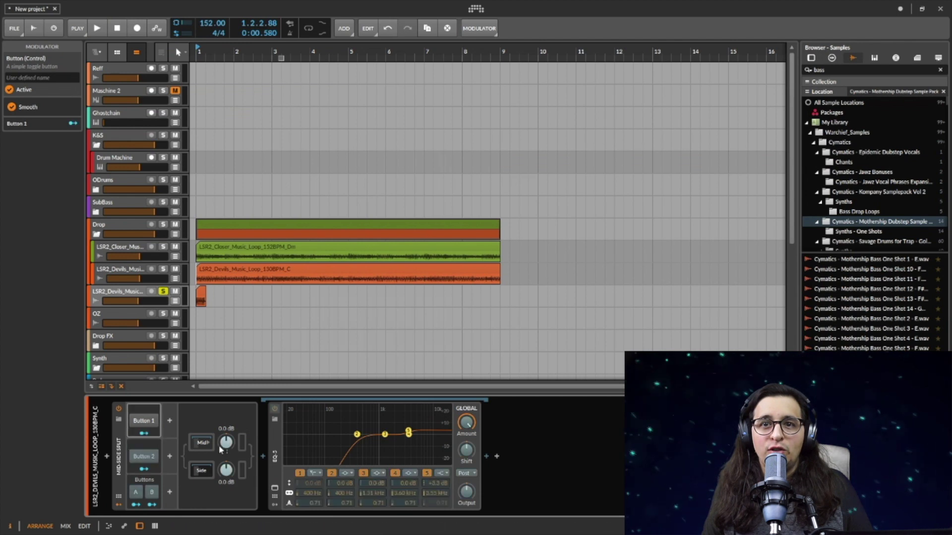
drag(226, 442, 226, 461)
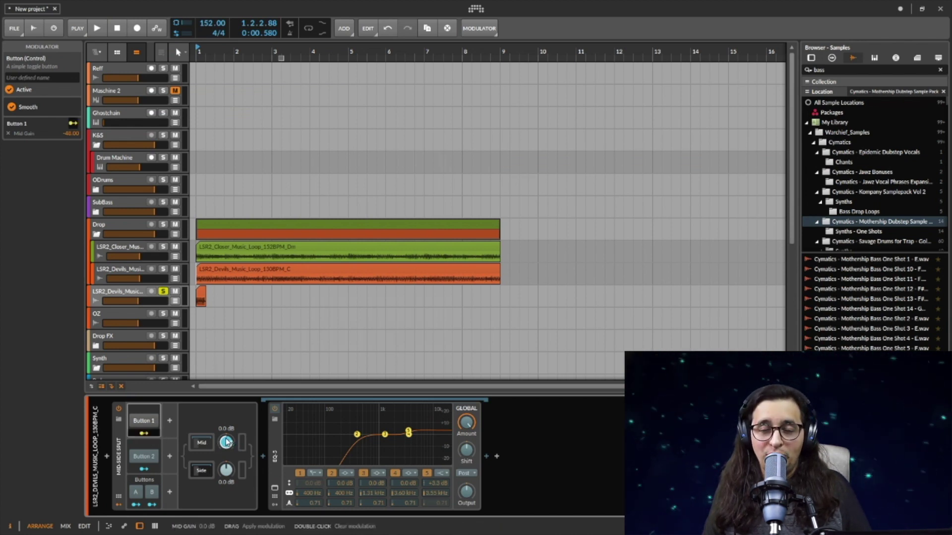
Step: Toggle Button 1 on and off during playback to hear the Mid cut
click(147, 423)
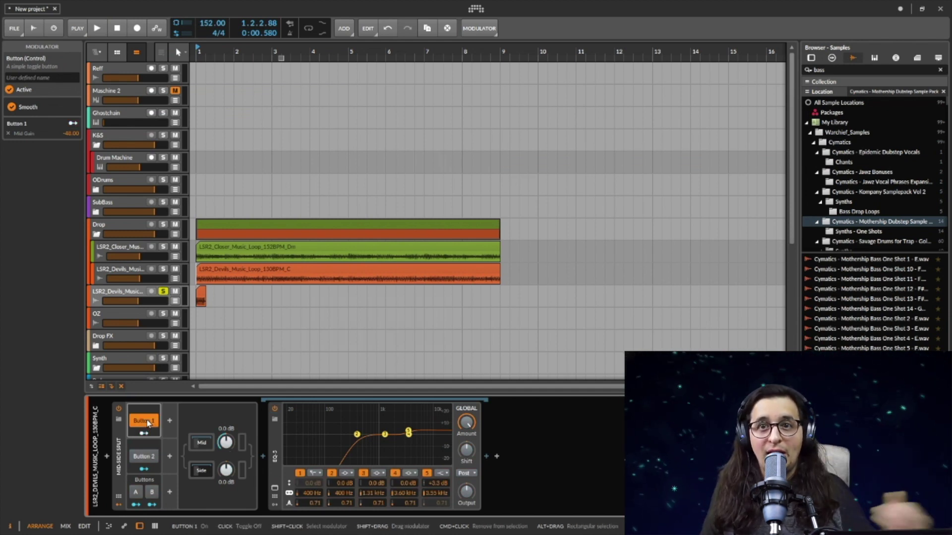
click(148, 423)
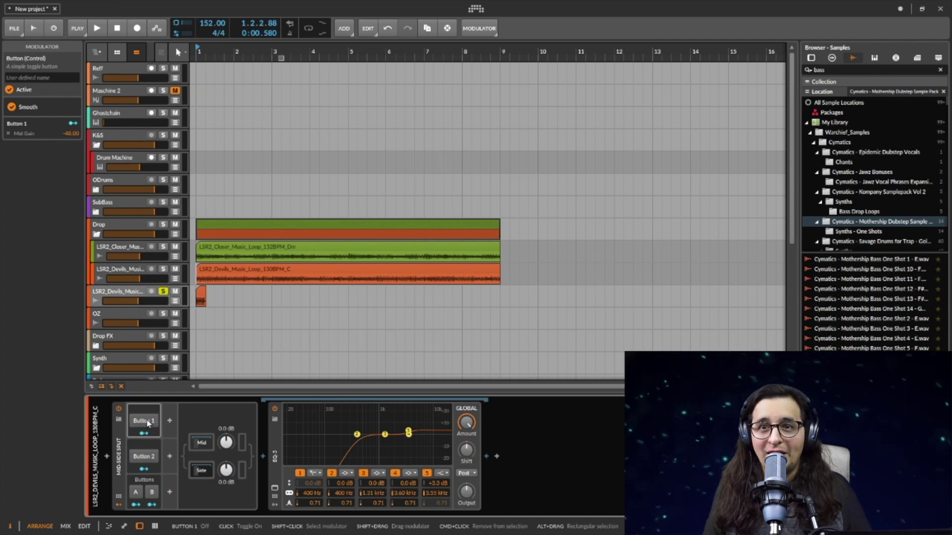
key(space)
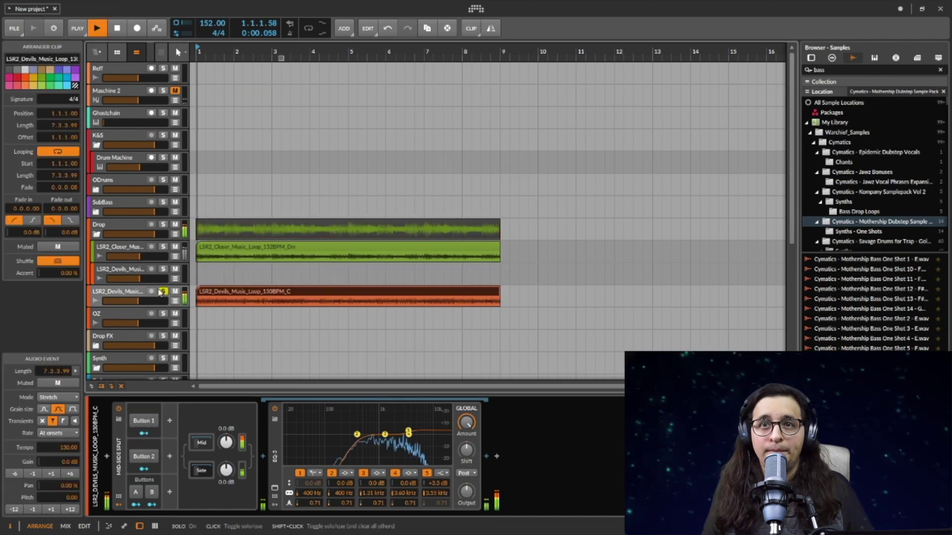
click(149, 422)
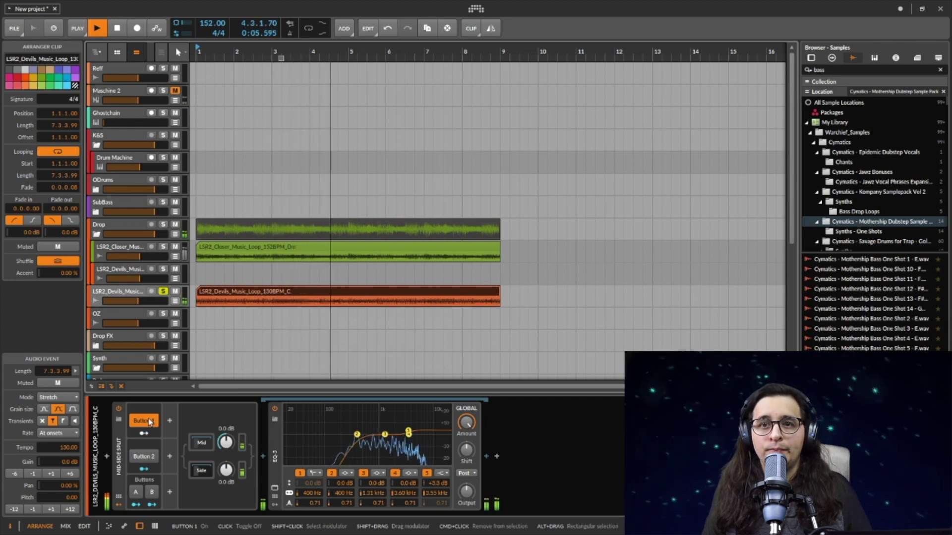
click(149, 421)
key(space)
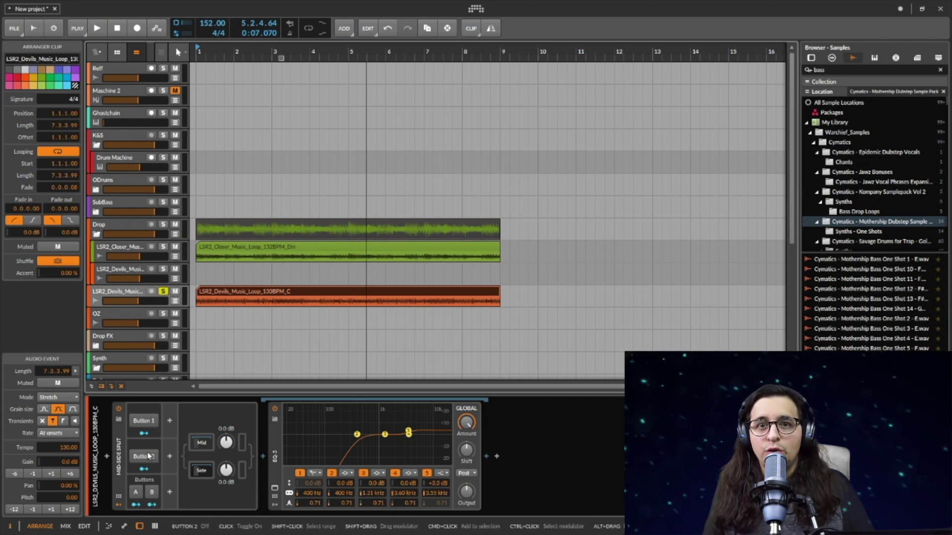
Step: Map Button 2 and button B to Side gain, button A to Mid gain, each at -48 dB
drag(143, 472, 227, 475)
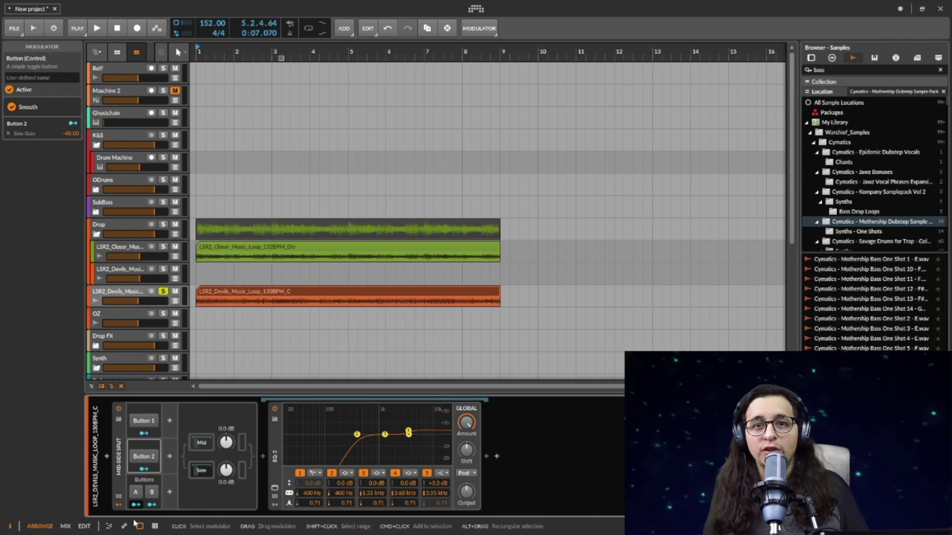
click(136, 505)
drag(226, 442, 226, 448)
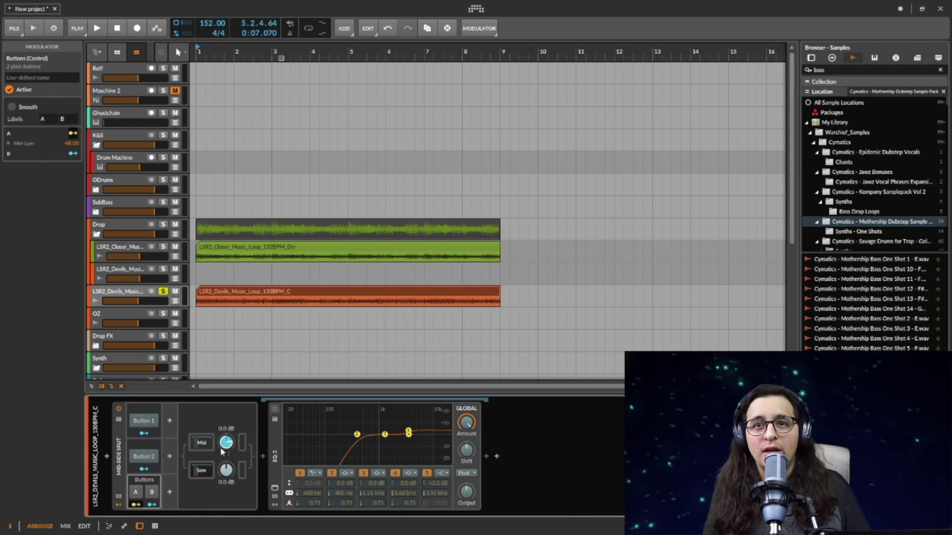
click(151, 505)
drag(222, 476, 223, 482)
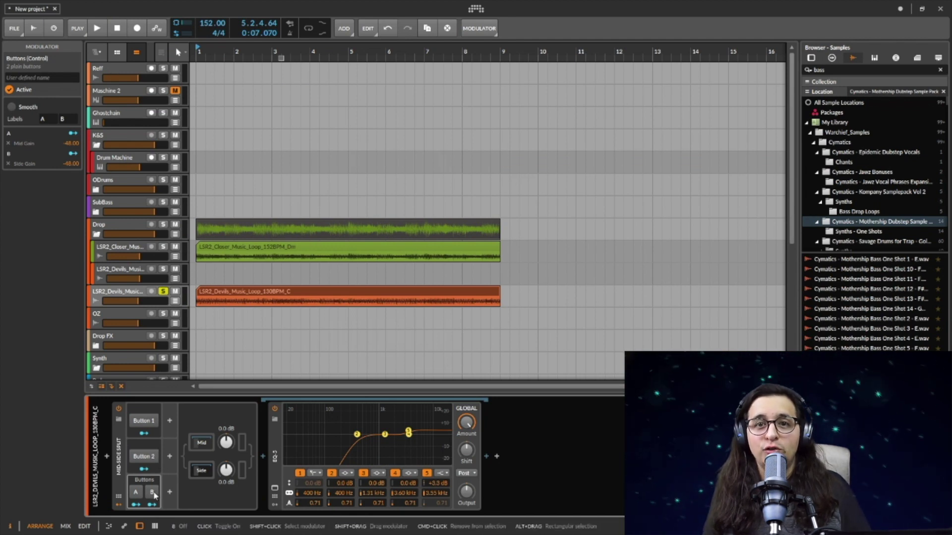
key(space)
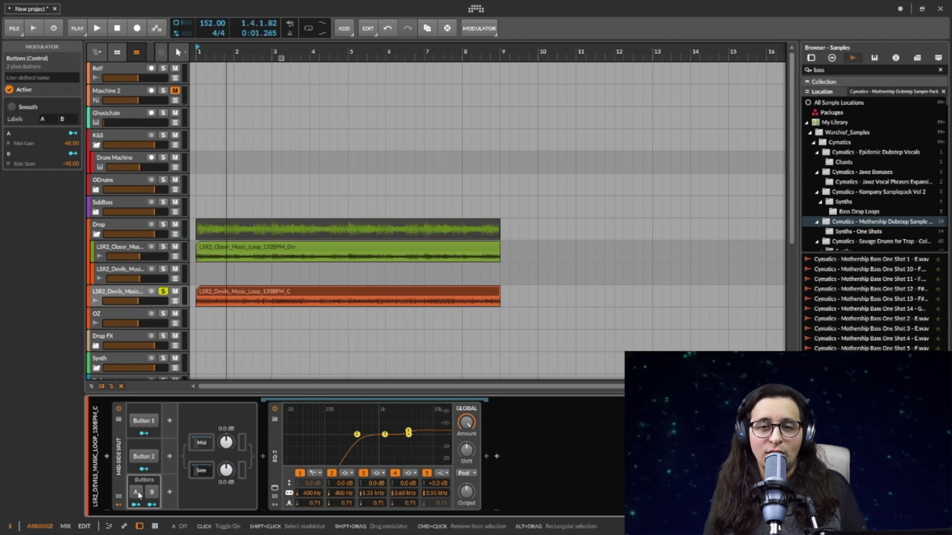
key(space)
click(137, 492)
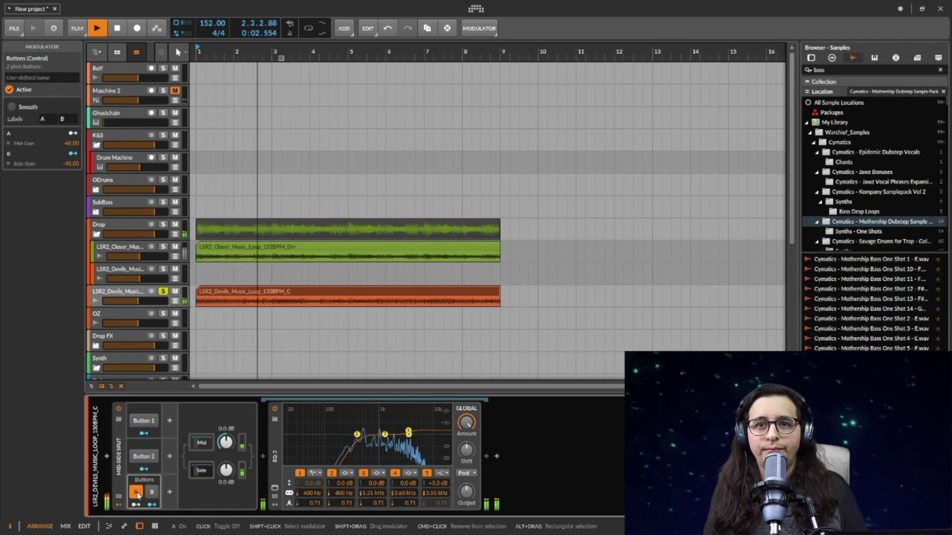
click(137, 492)
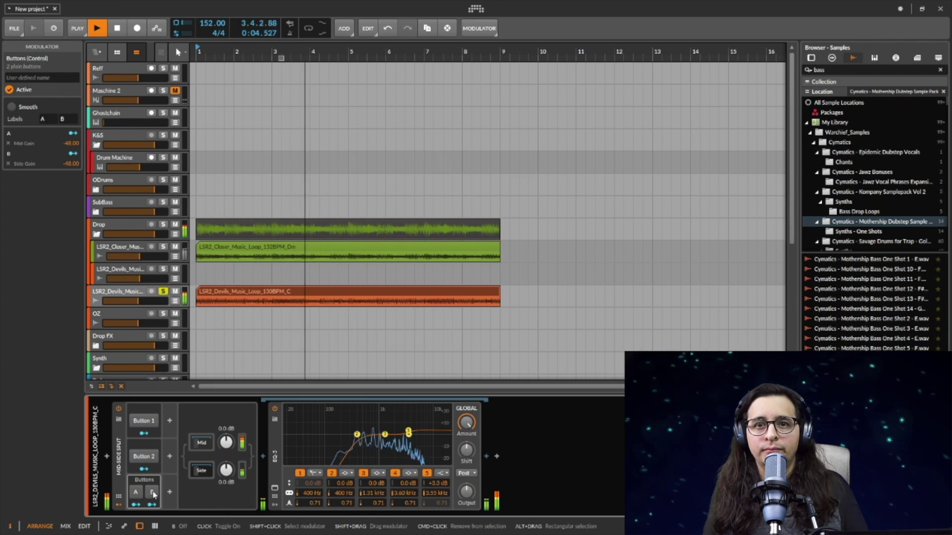
click(152, 493)
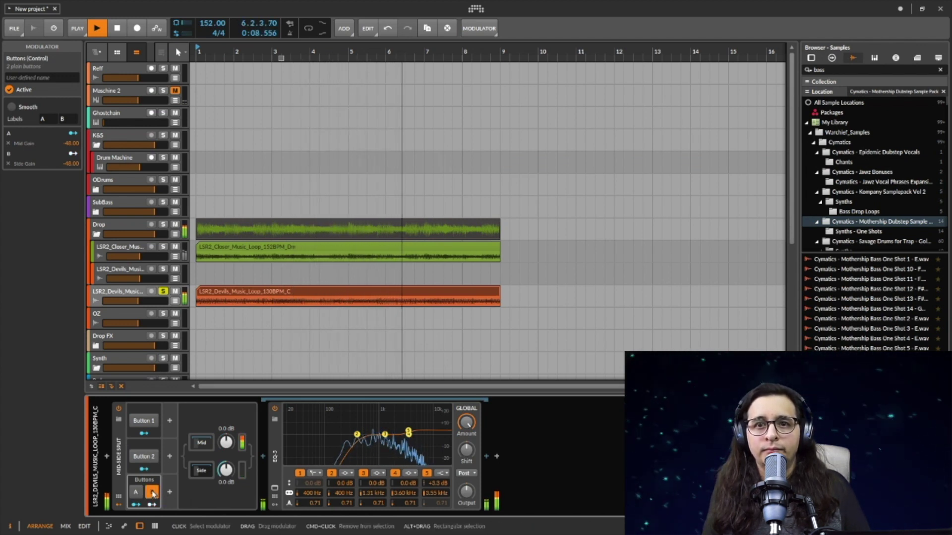
click(152, 492)
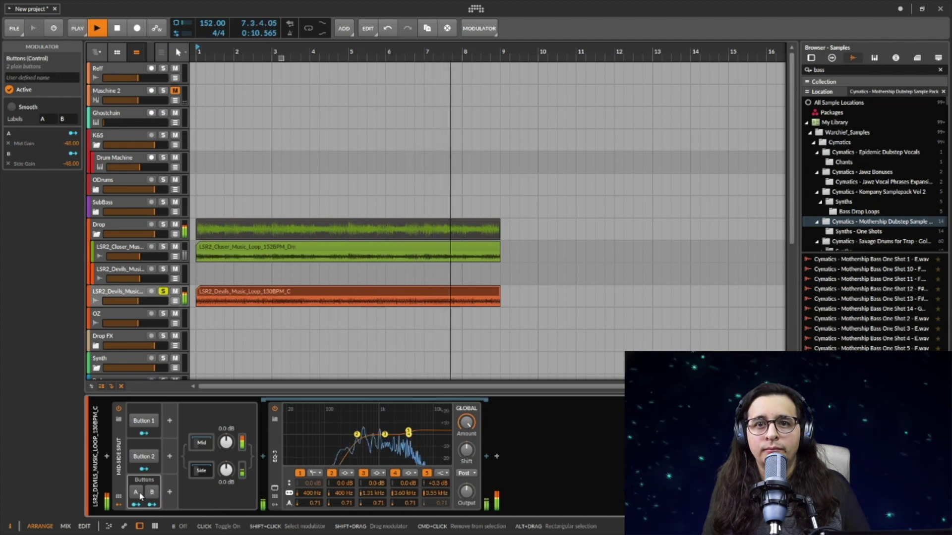
click(136, 493)
key(space)
click(140, 495)
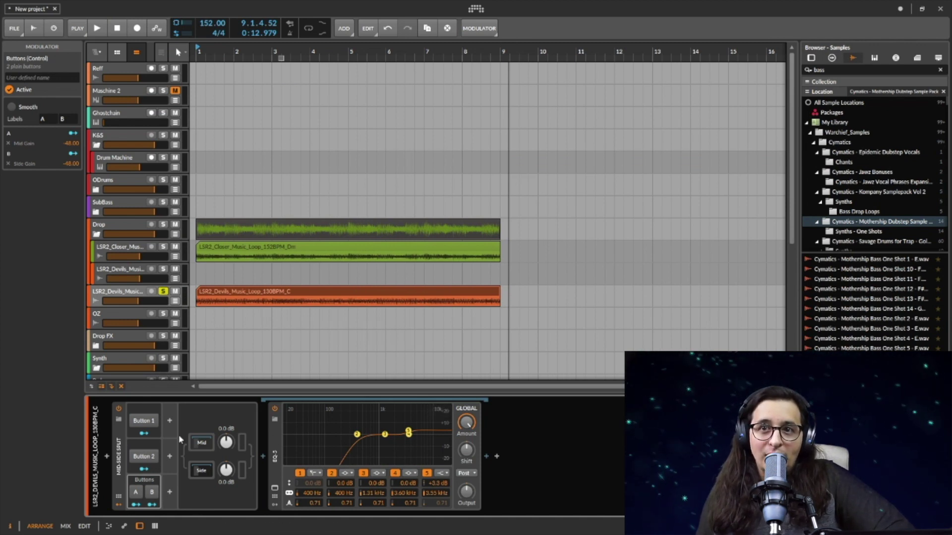
click(149, 470)
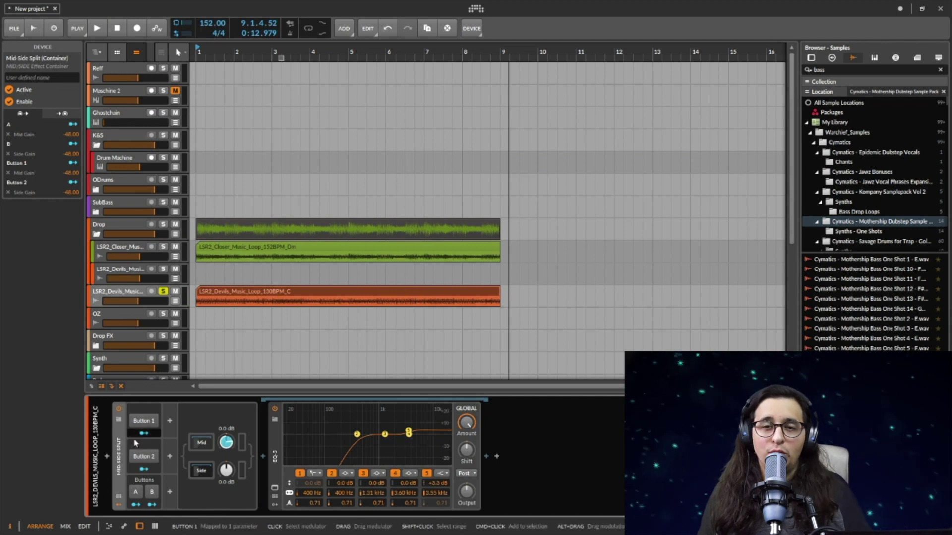
right_click(119, 456)
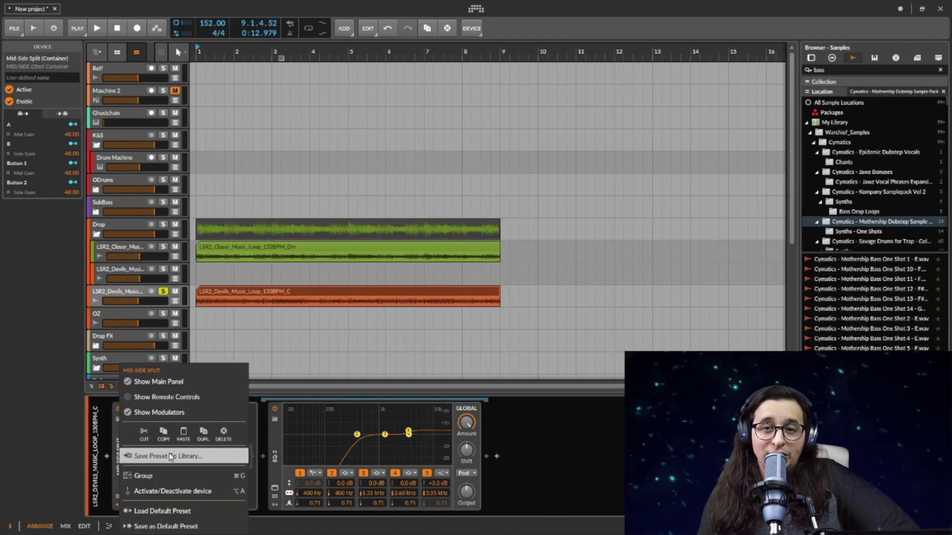
click(252, 446)
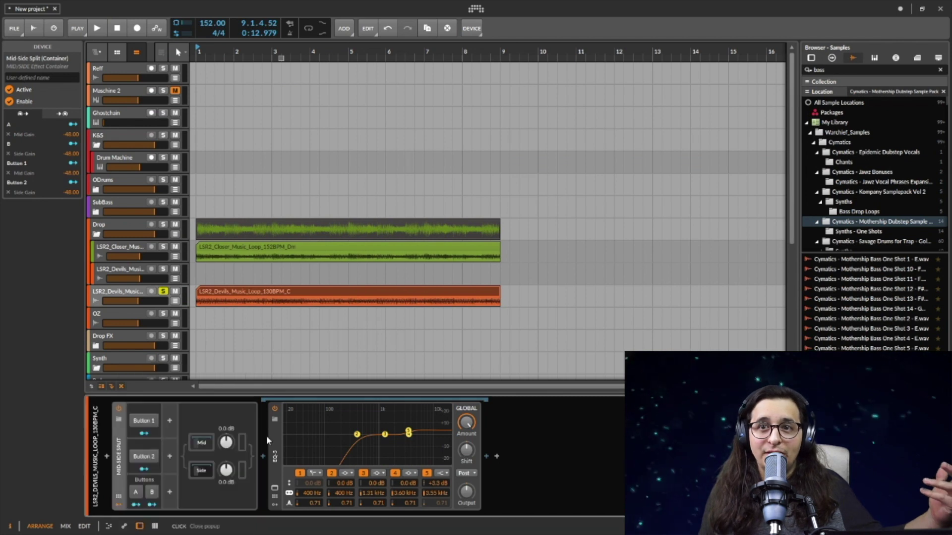